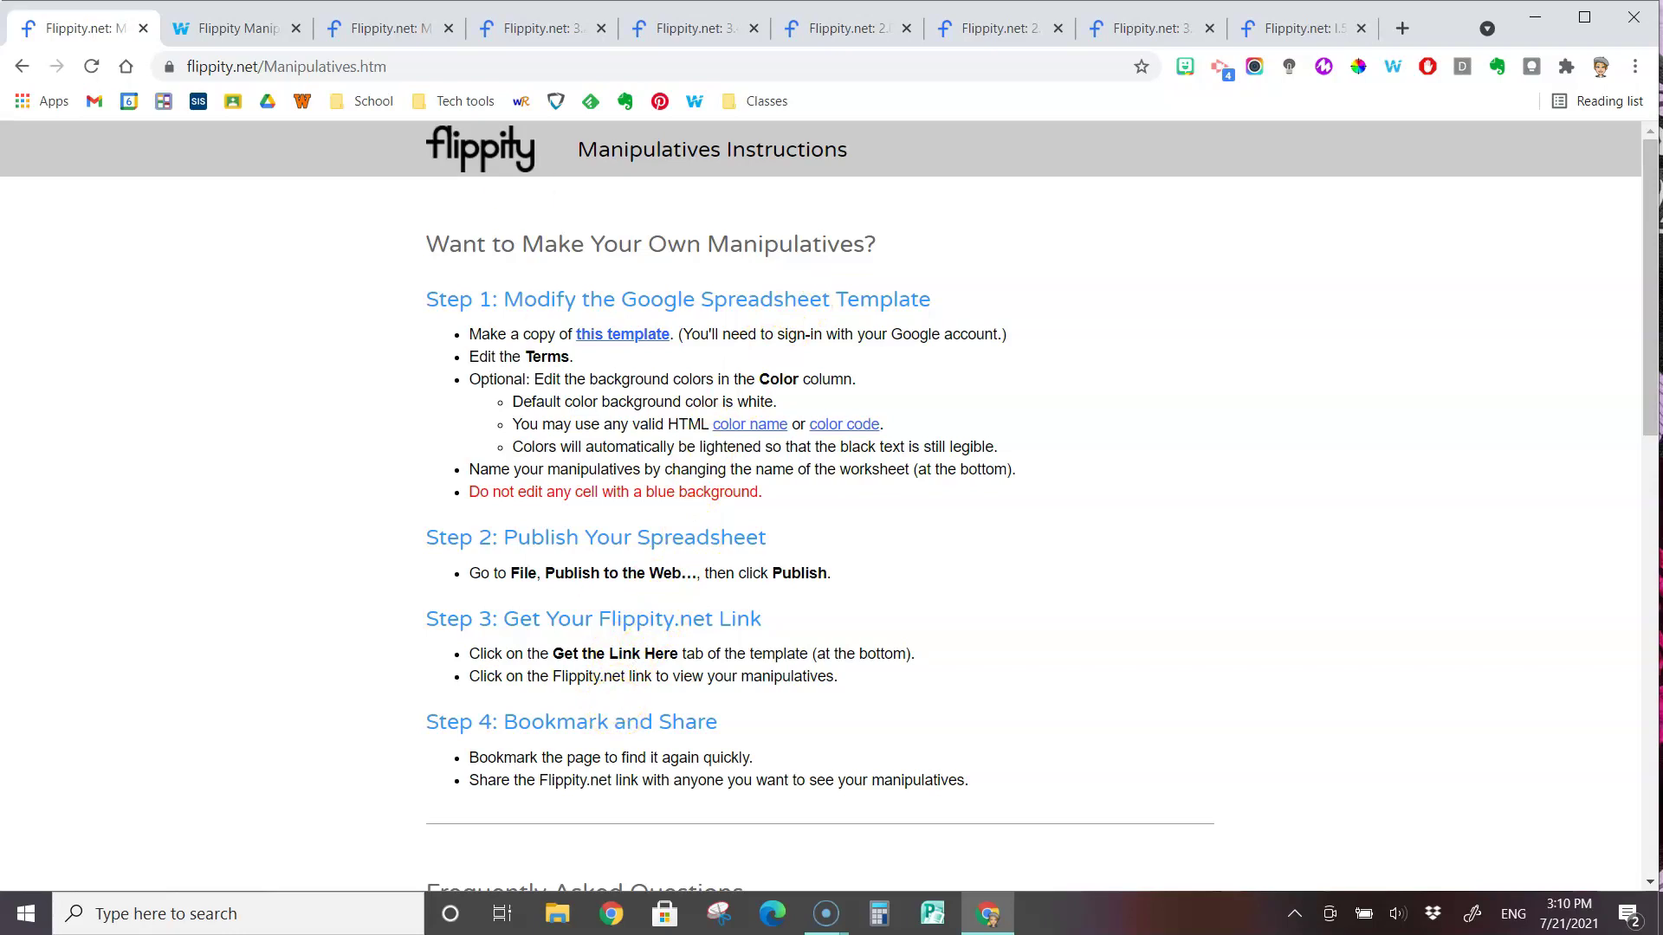
Step: Return to the Flippity home page and make a copy of the Manipulatives template in Google Sheets
{"action": "left_click", "coordinate": [21, 67]}
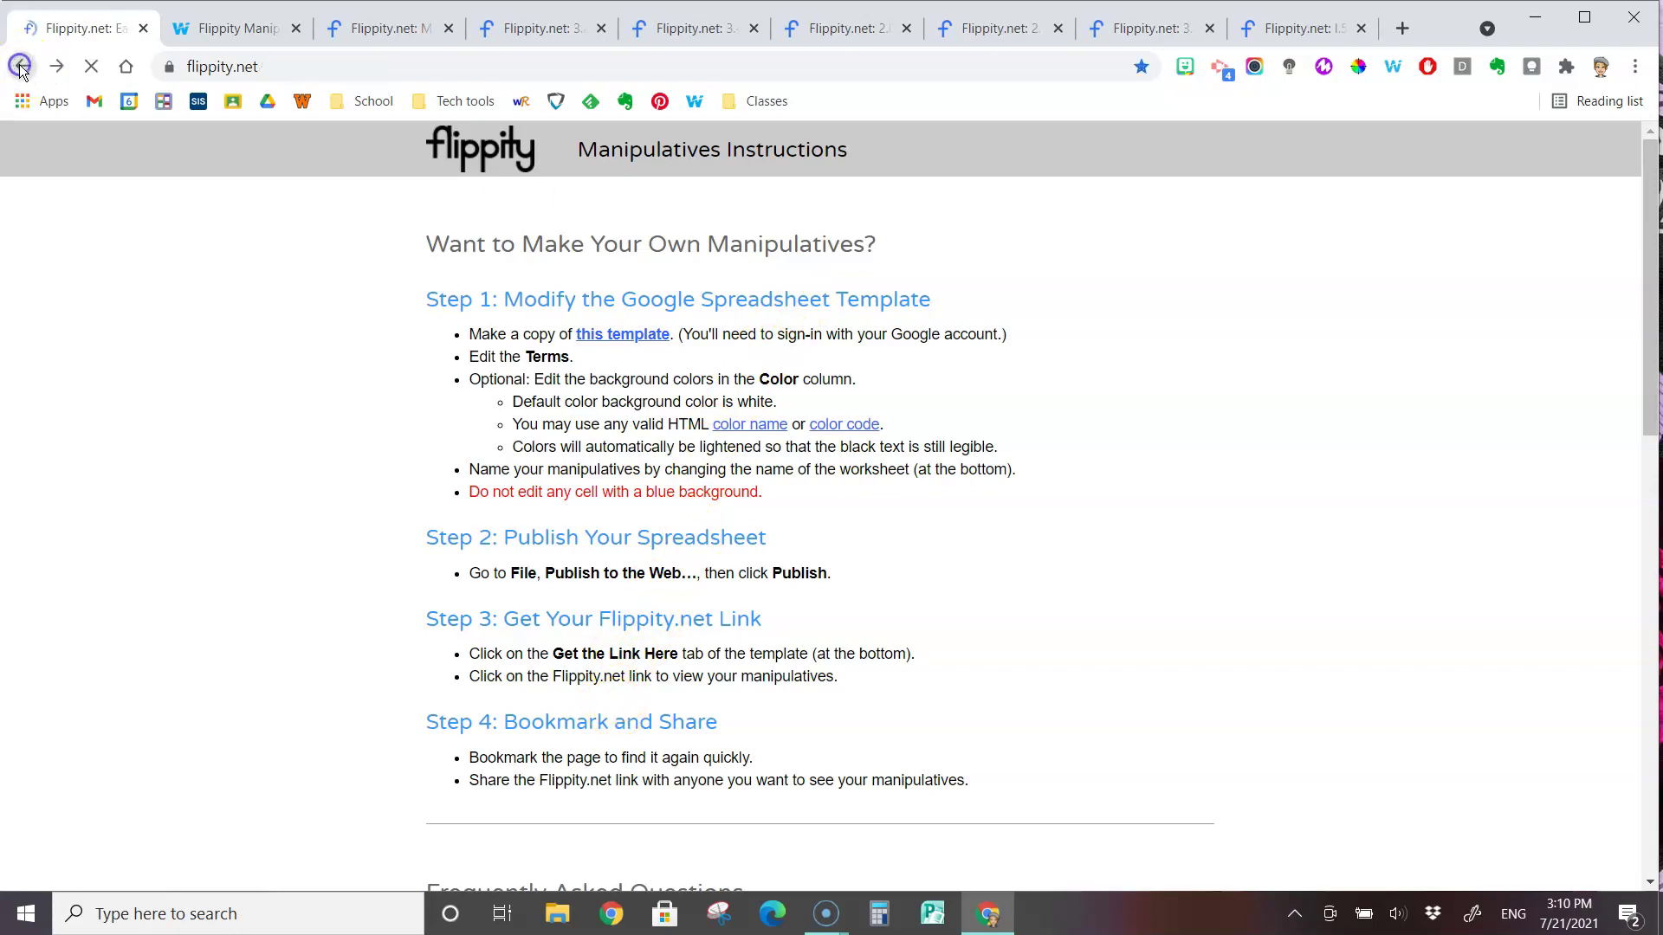
{"action": "left_click", "coordinate": [631, 726]}
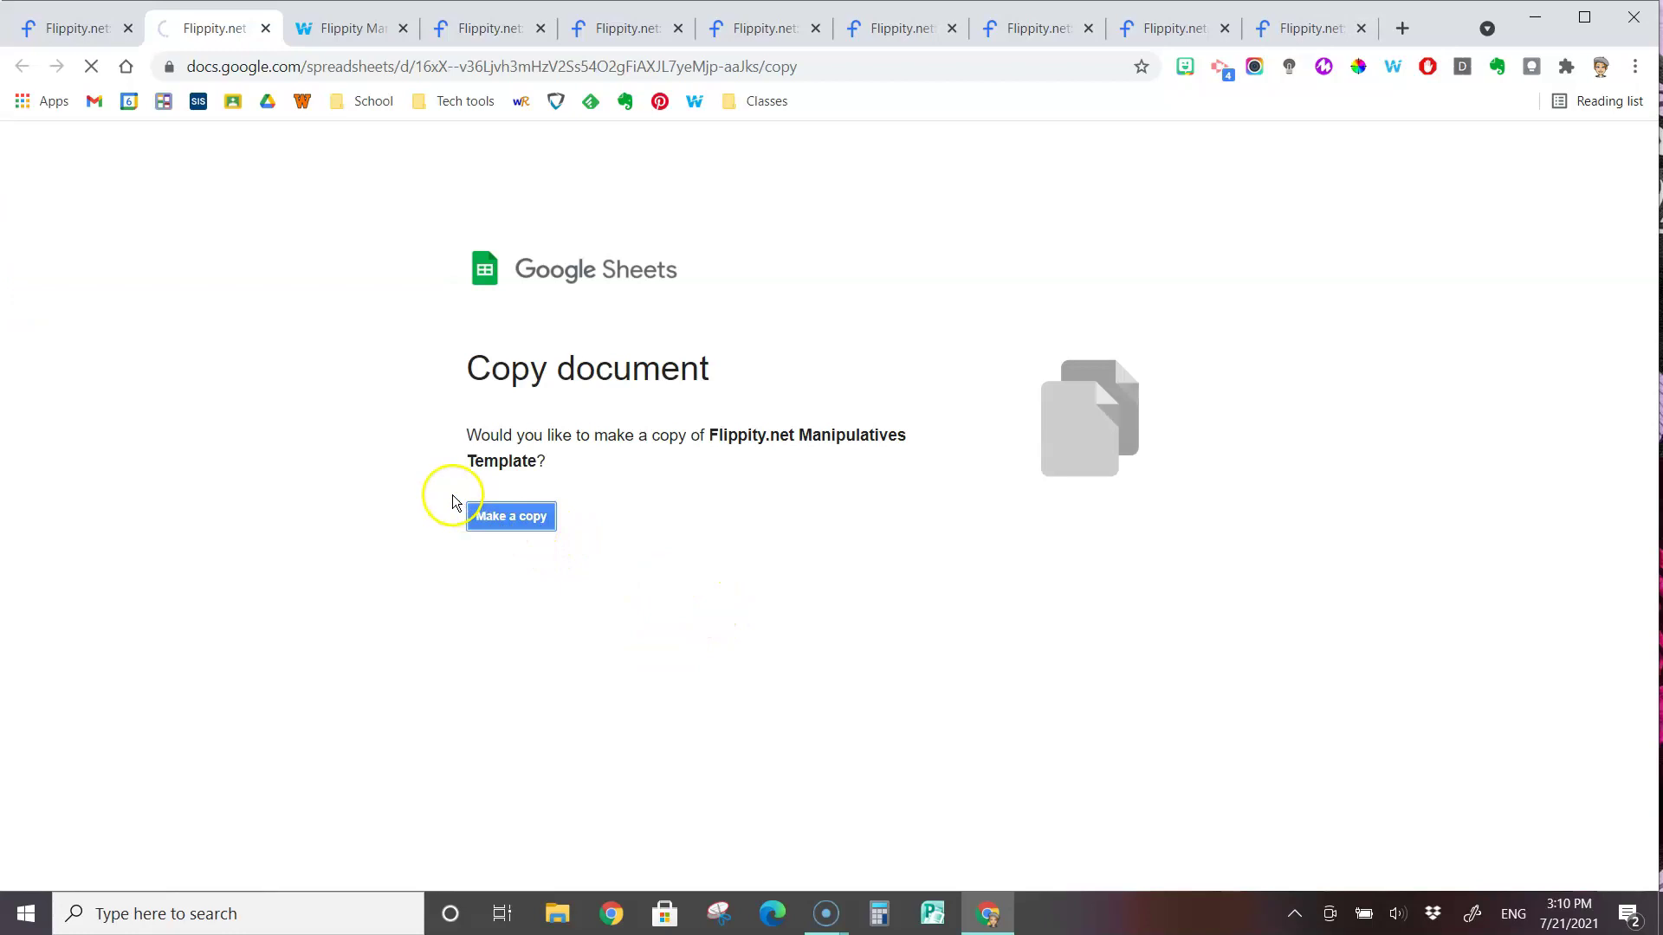
{"action": "left_click", "coordinate": [500, 522]}
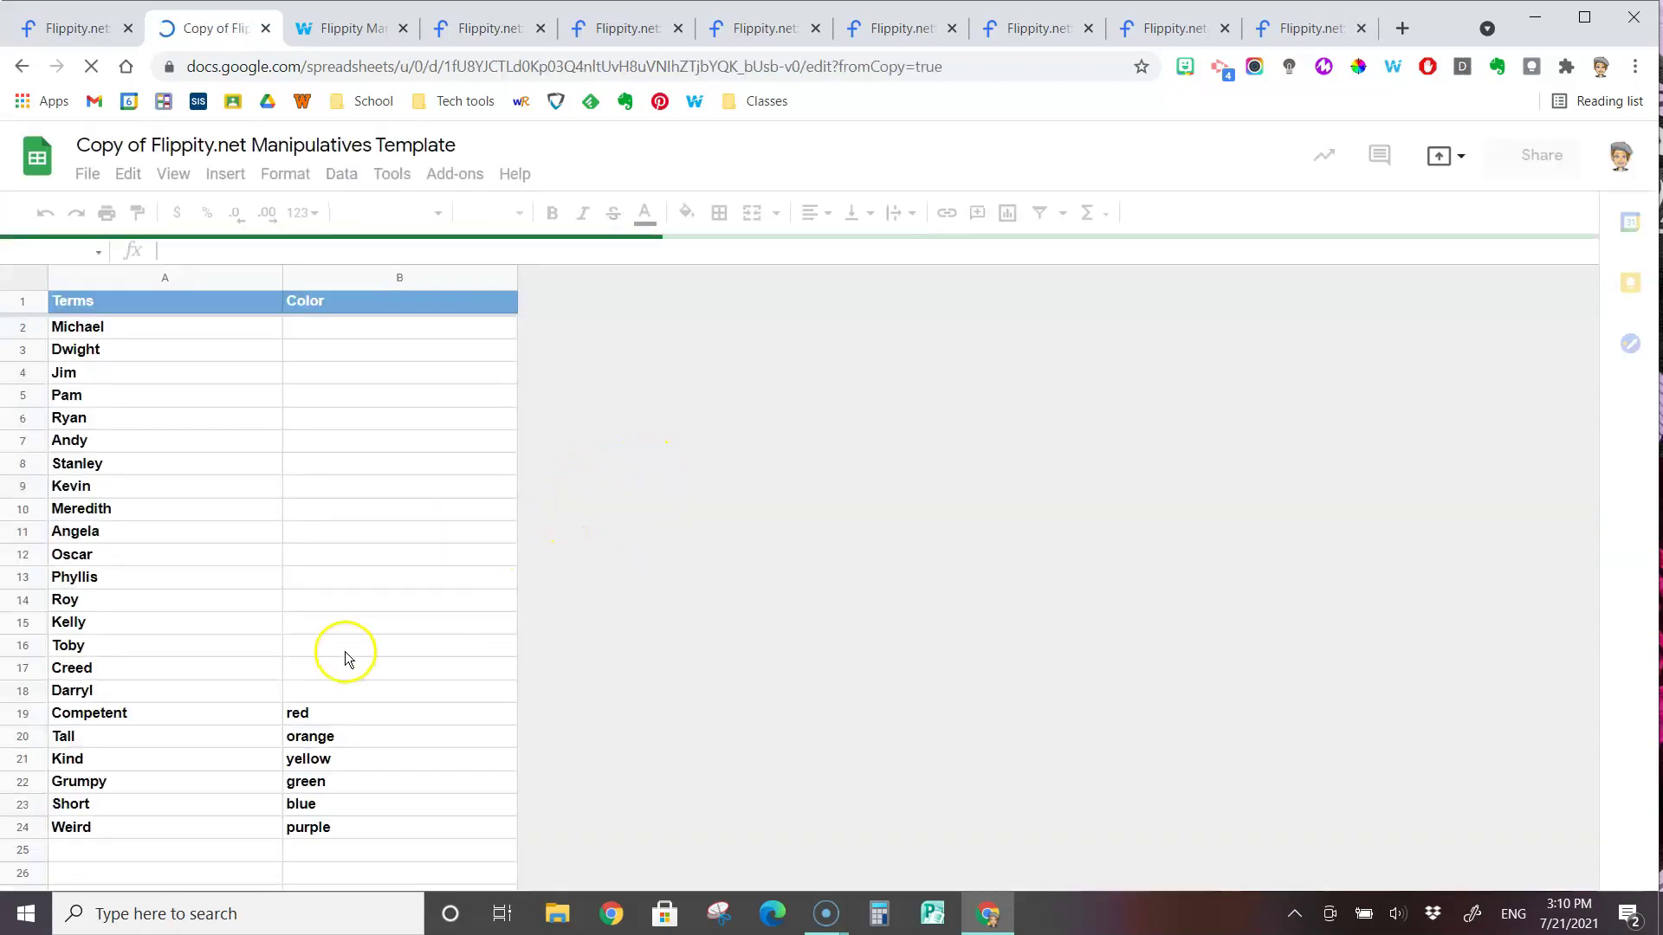
Step: Clear all sample terms and colors in A2:B24 of the Manipulatives sheet
{"action": "left_click", "coordinate": [149, 330]}
{"action": "left_click_drag", "start_coordinate": [149, 330], "coordinate": [315, 812]}
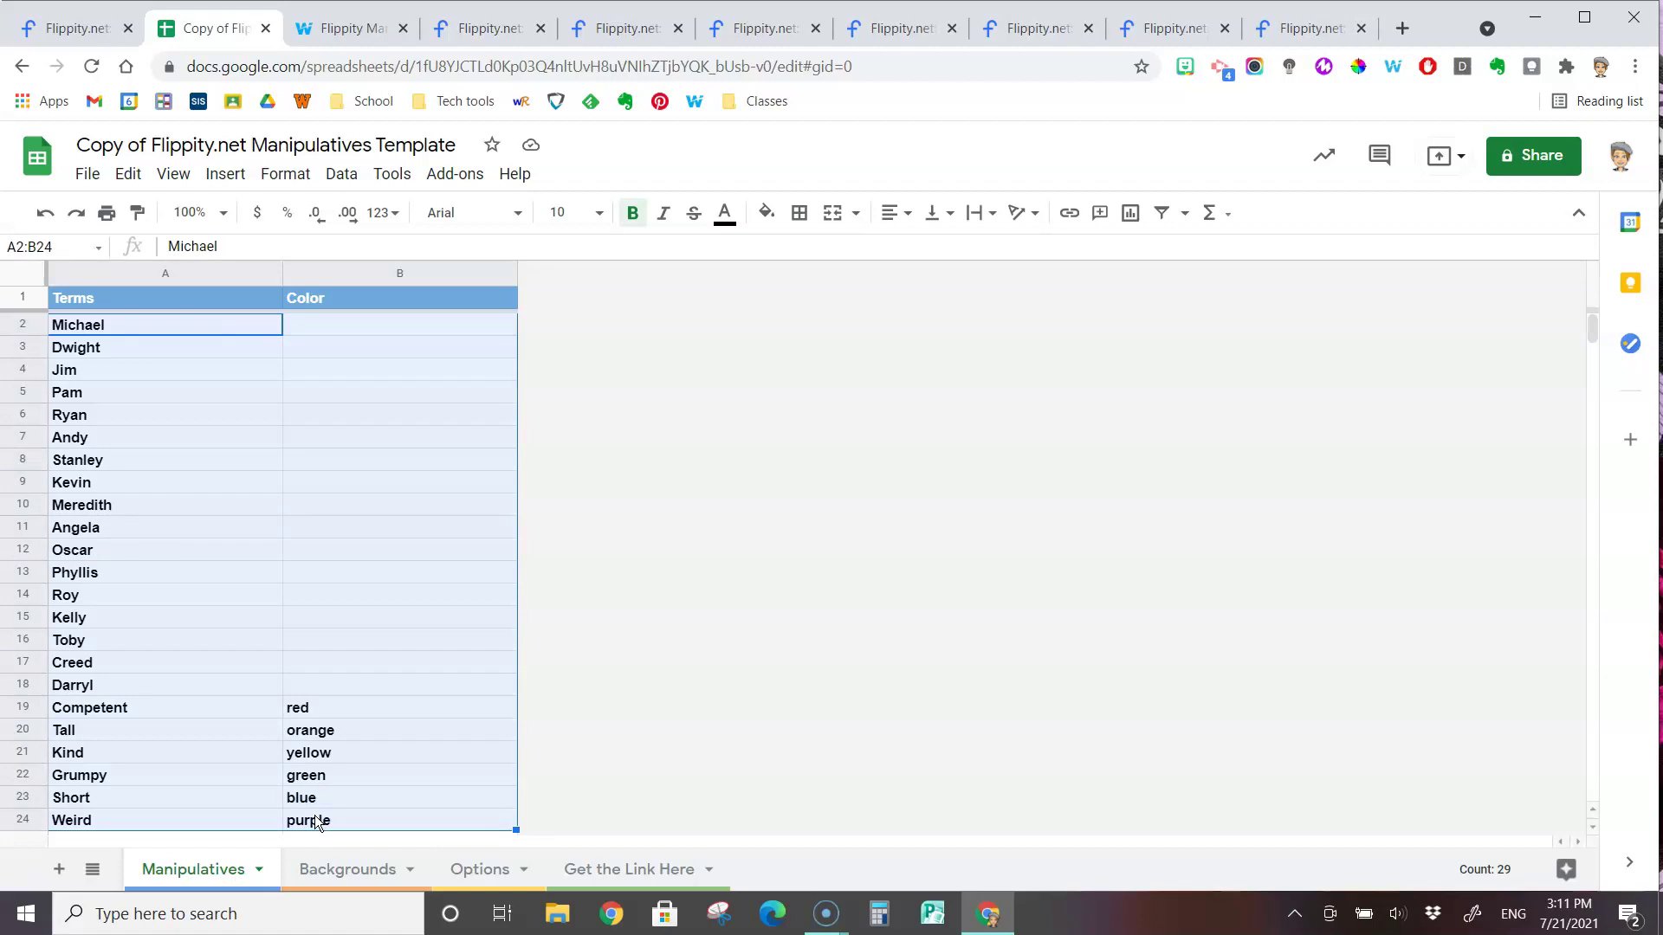
{"action": "key", "text": "Delete"}
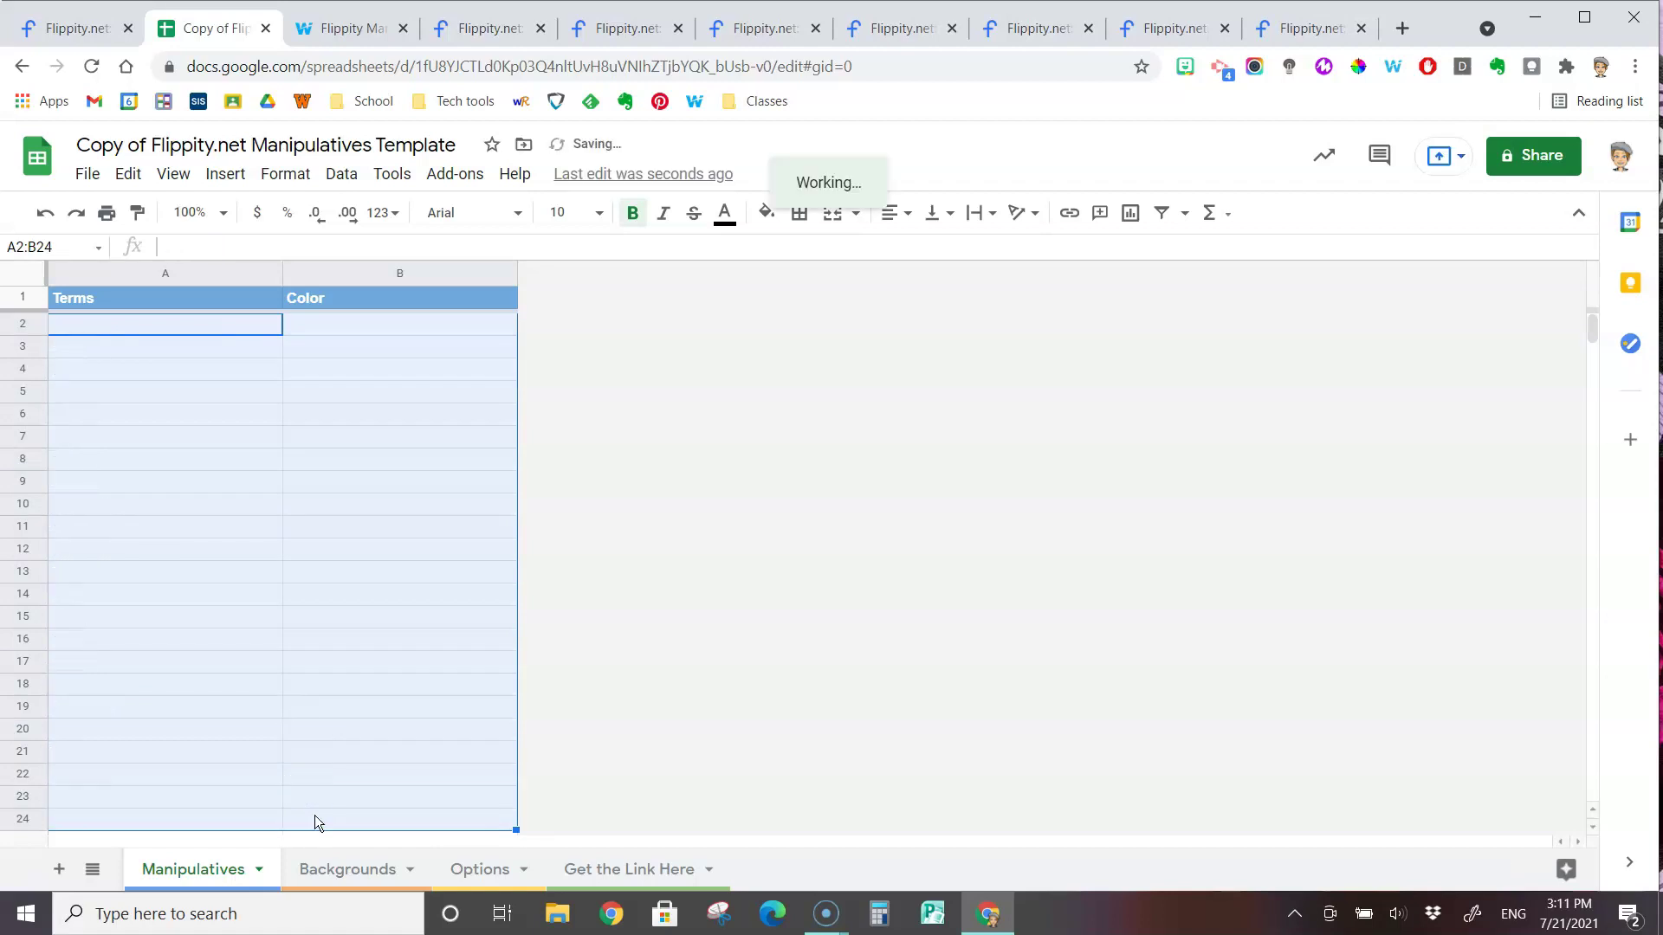
{"action": "left_click", "coordinate": [221, 642]}
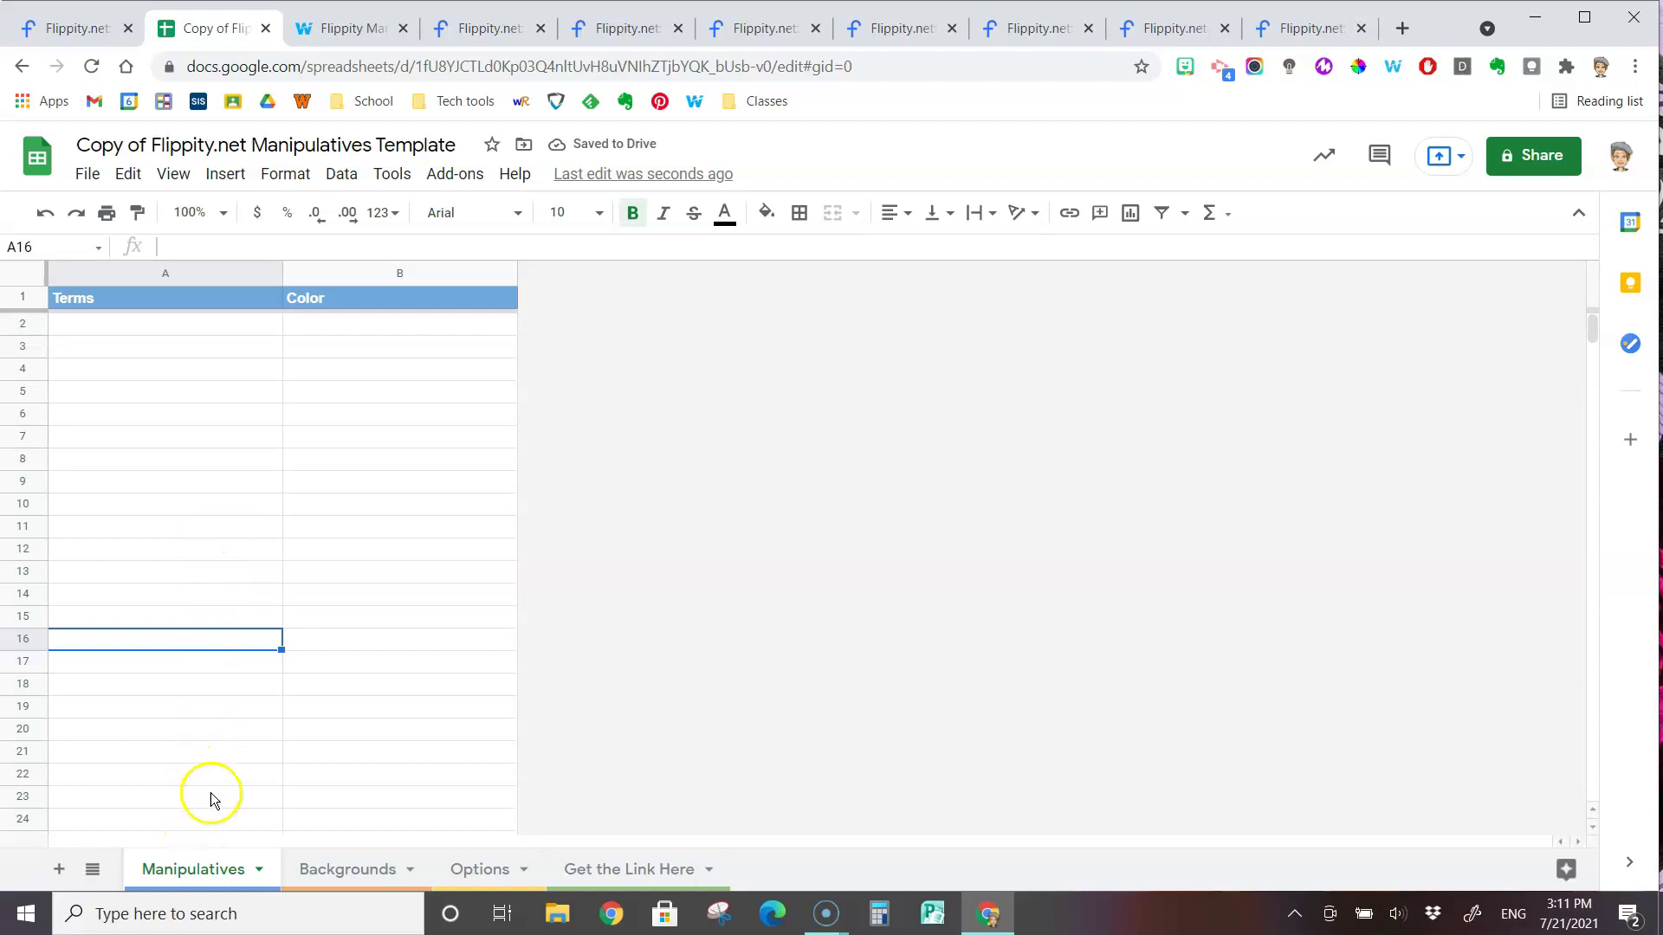
Step: Look at the finished informal questions manipulatives, and check the first cells of the Color column in the template copy
{"action": "left_click", "coordinate": [1305, 28]}
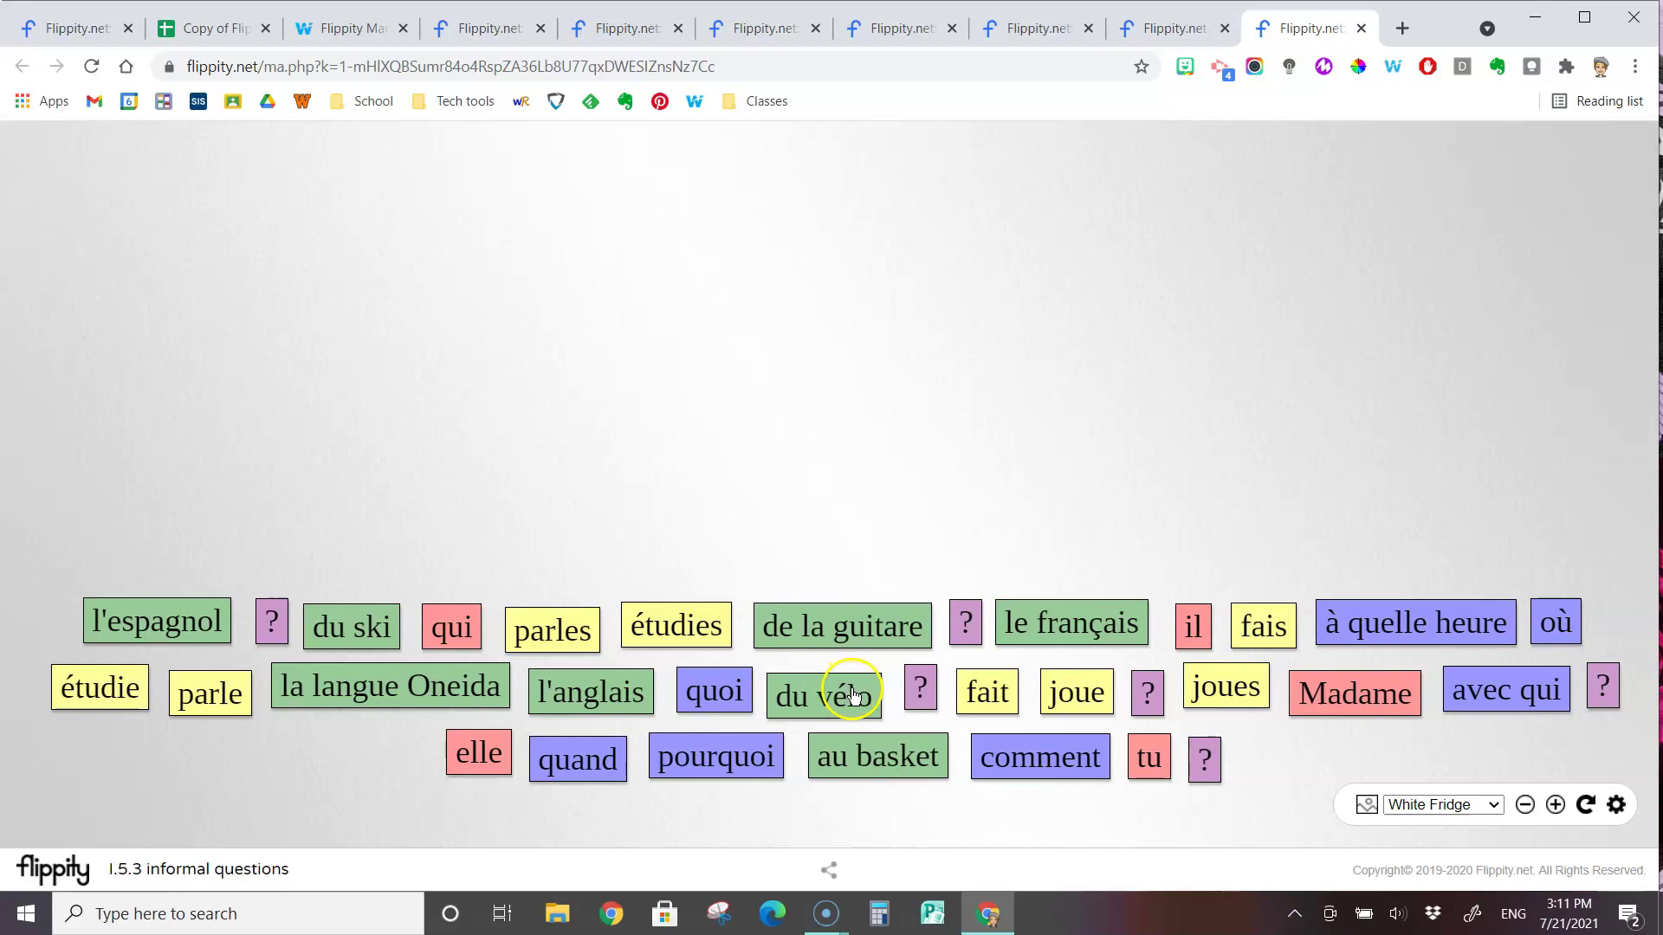
{"action": "left_click", "coordinate": [208, 35]}
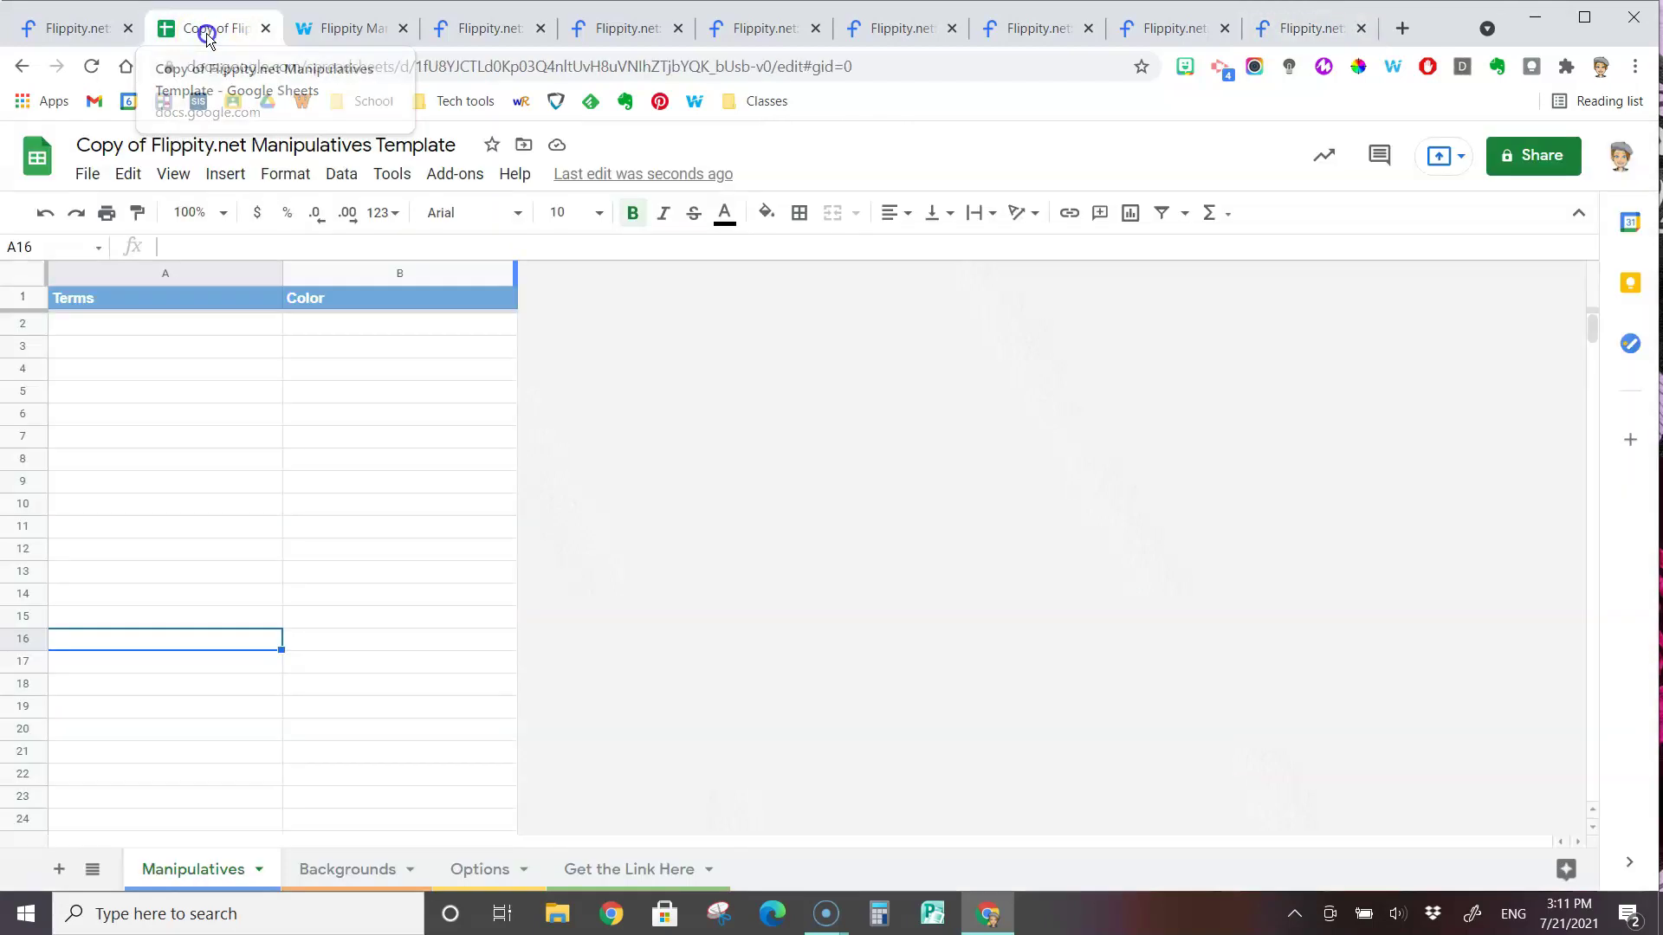
{"action": "left_click", "coordinate": [334, 324]}
{"action": "left_click", "coordinate": [331, 347]}
{"action": "left_click", "coordinate": [338, 373]}
{"action": "left_click", "coordinate": [341, 402]}
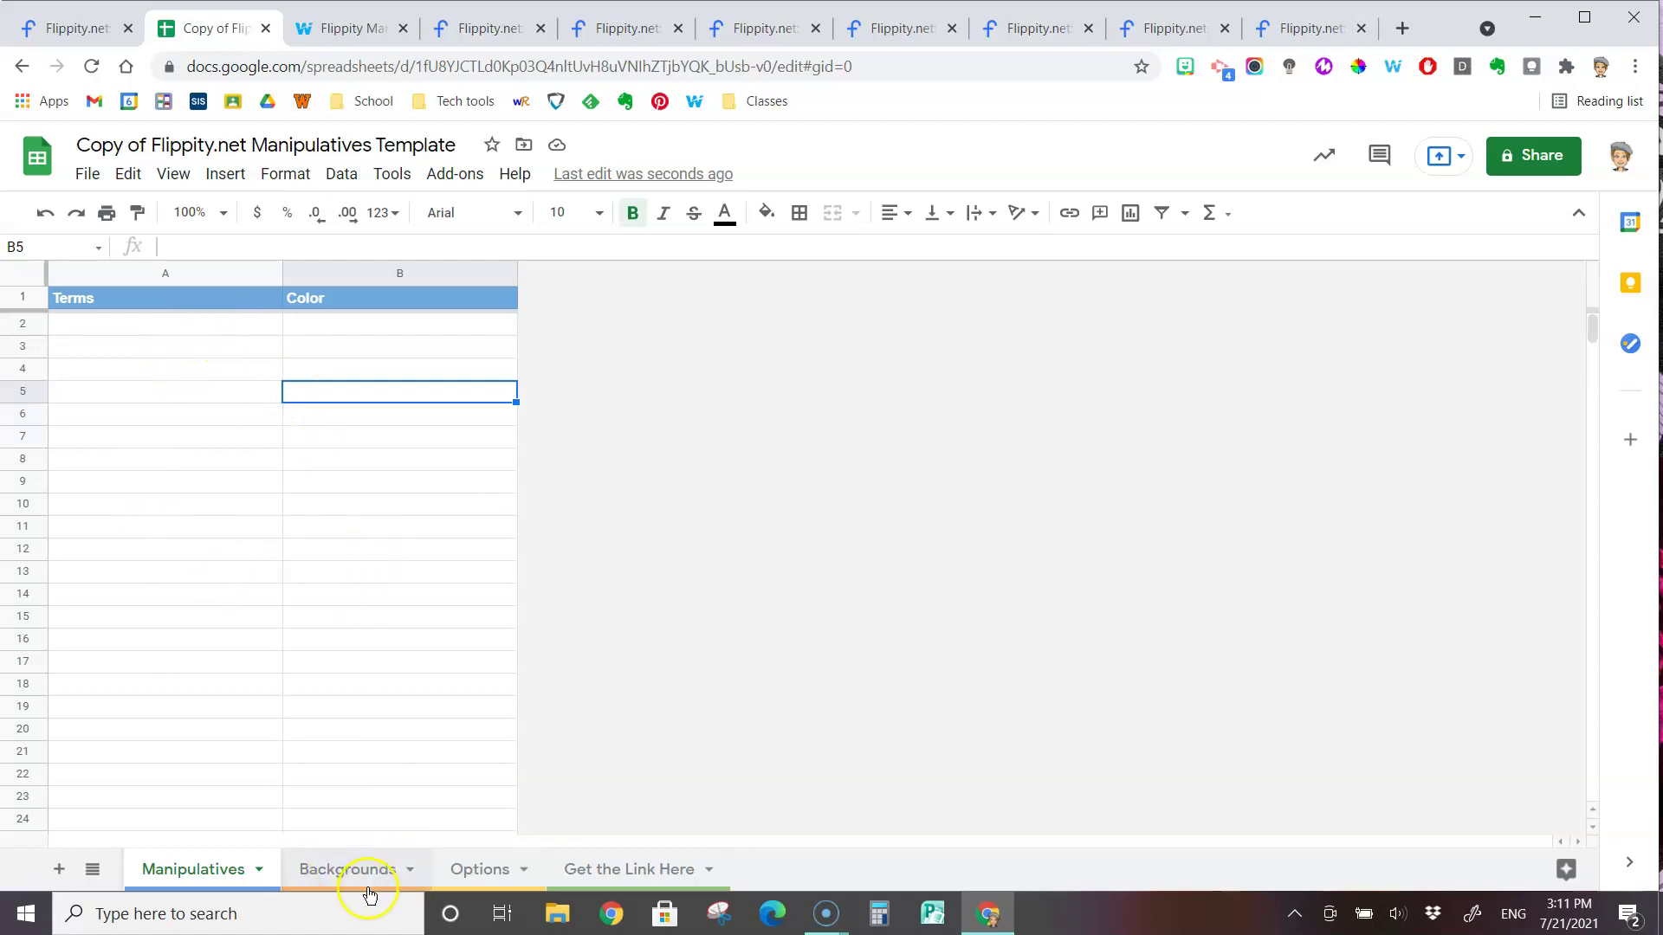
Step: Delete the World row from the Backgrounds sheet
{"action": "left_click", "coordinate": [414, 874]}
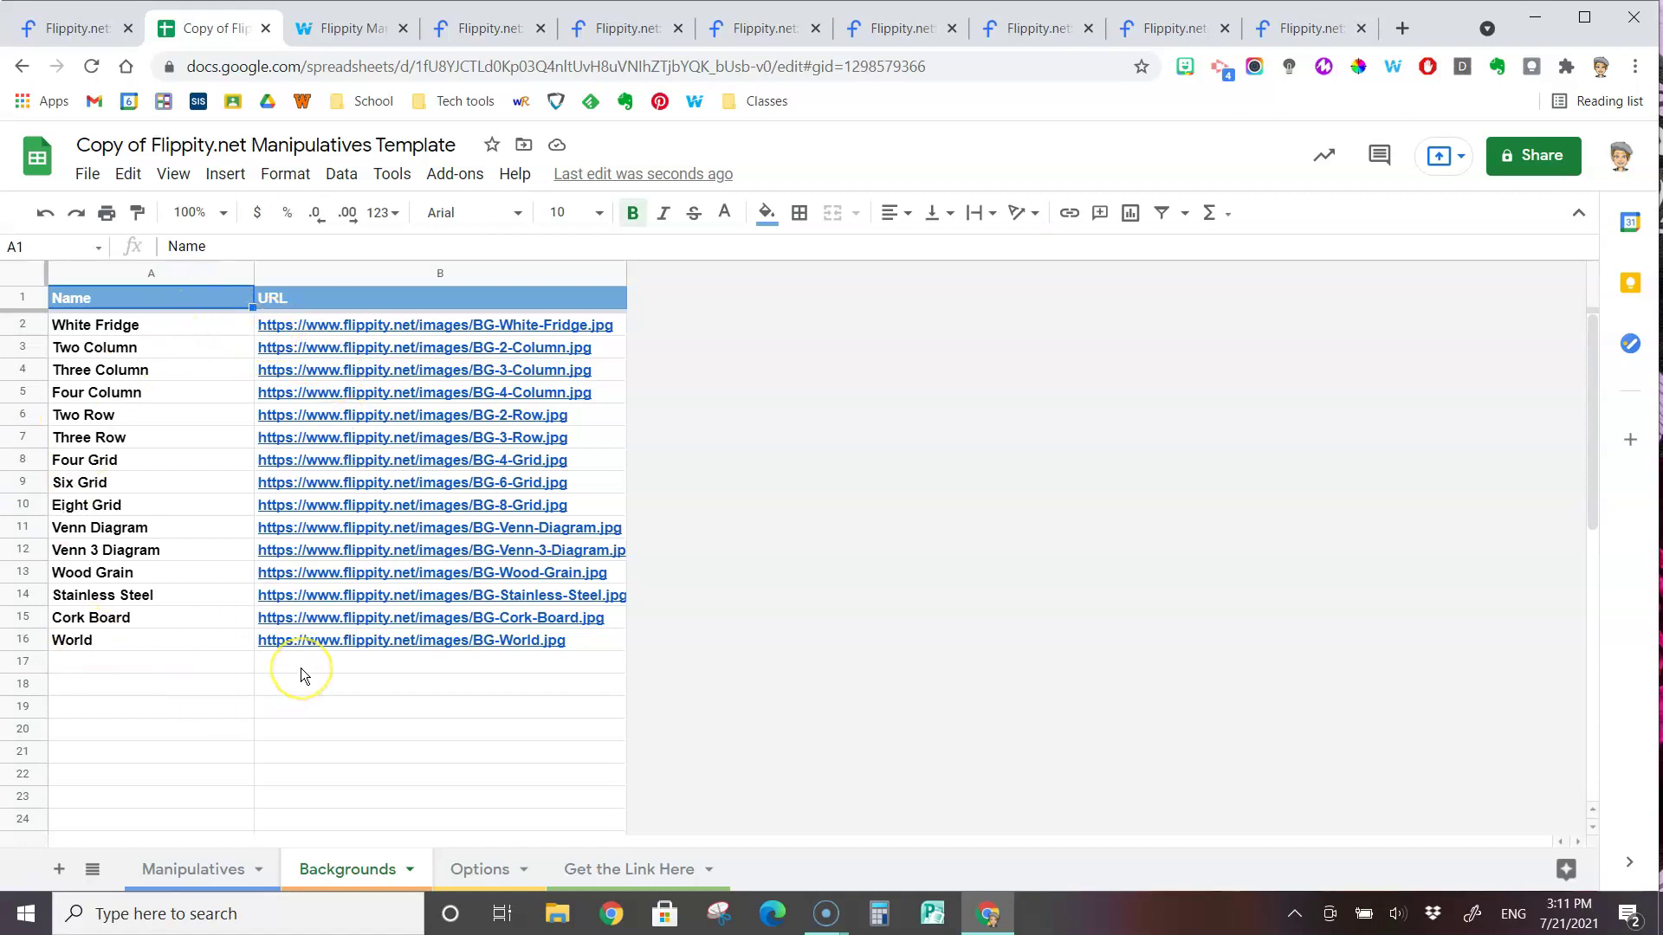
{"action": "left_click", "coordinate": [28, 640]}
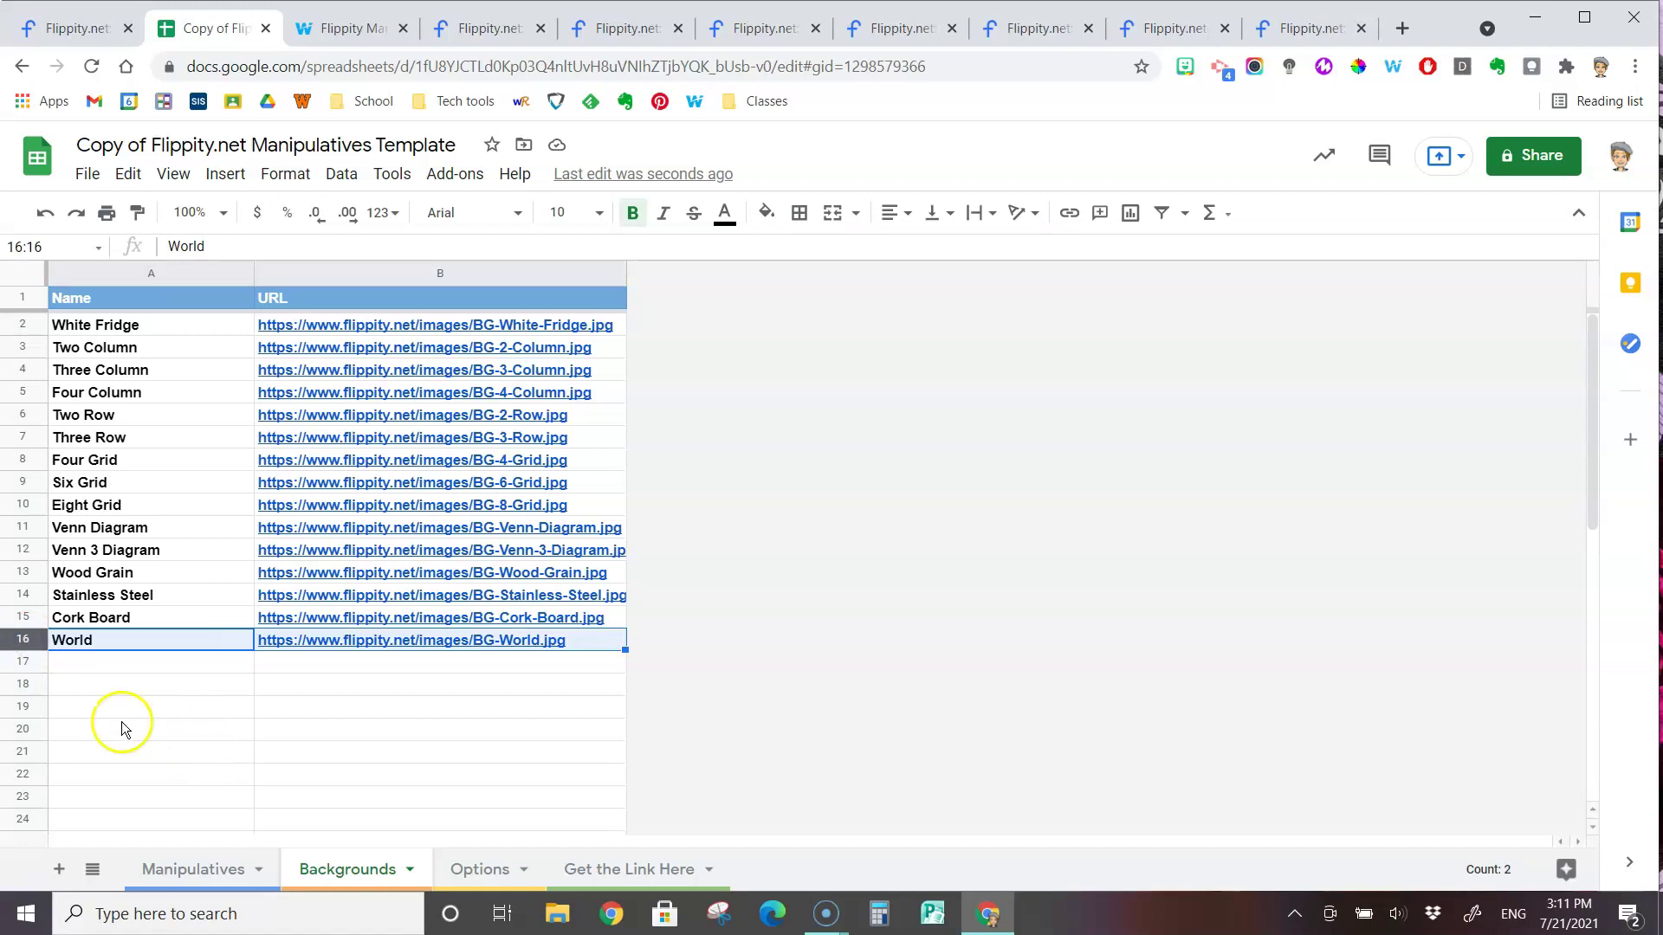
{"action": "right_click", "coordinate": [20, 639]}
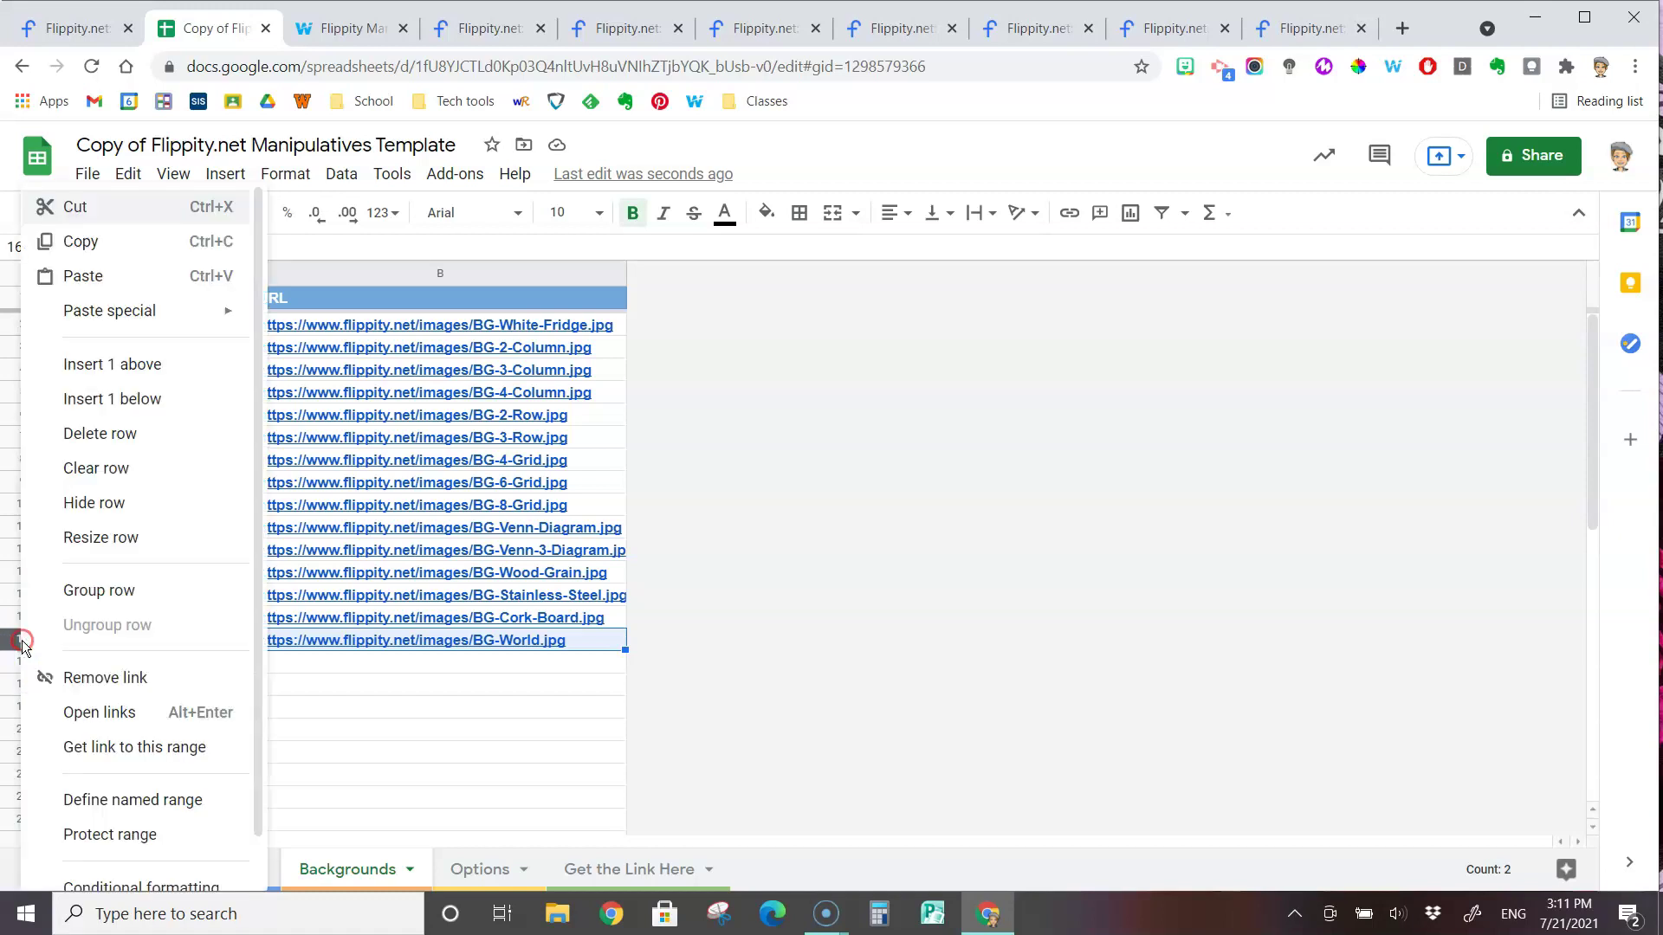
{"action": "left_click", "coordinate": [93, 432]}
{"action": "left_click", "coordinate": [247, 730]}
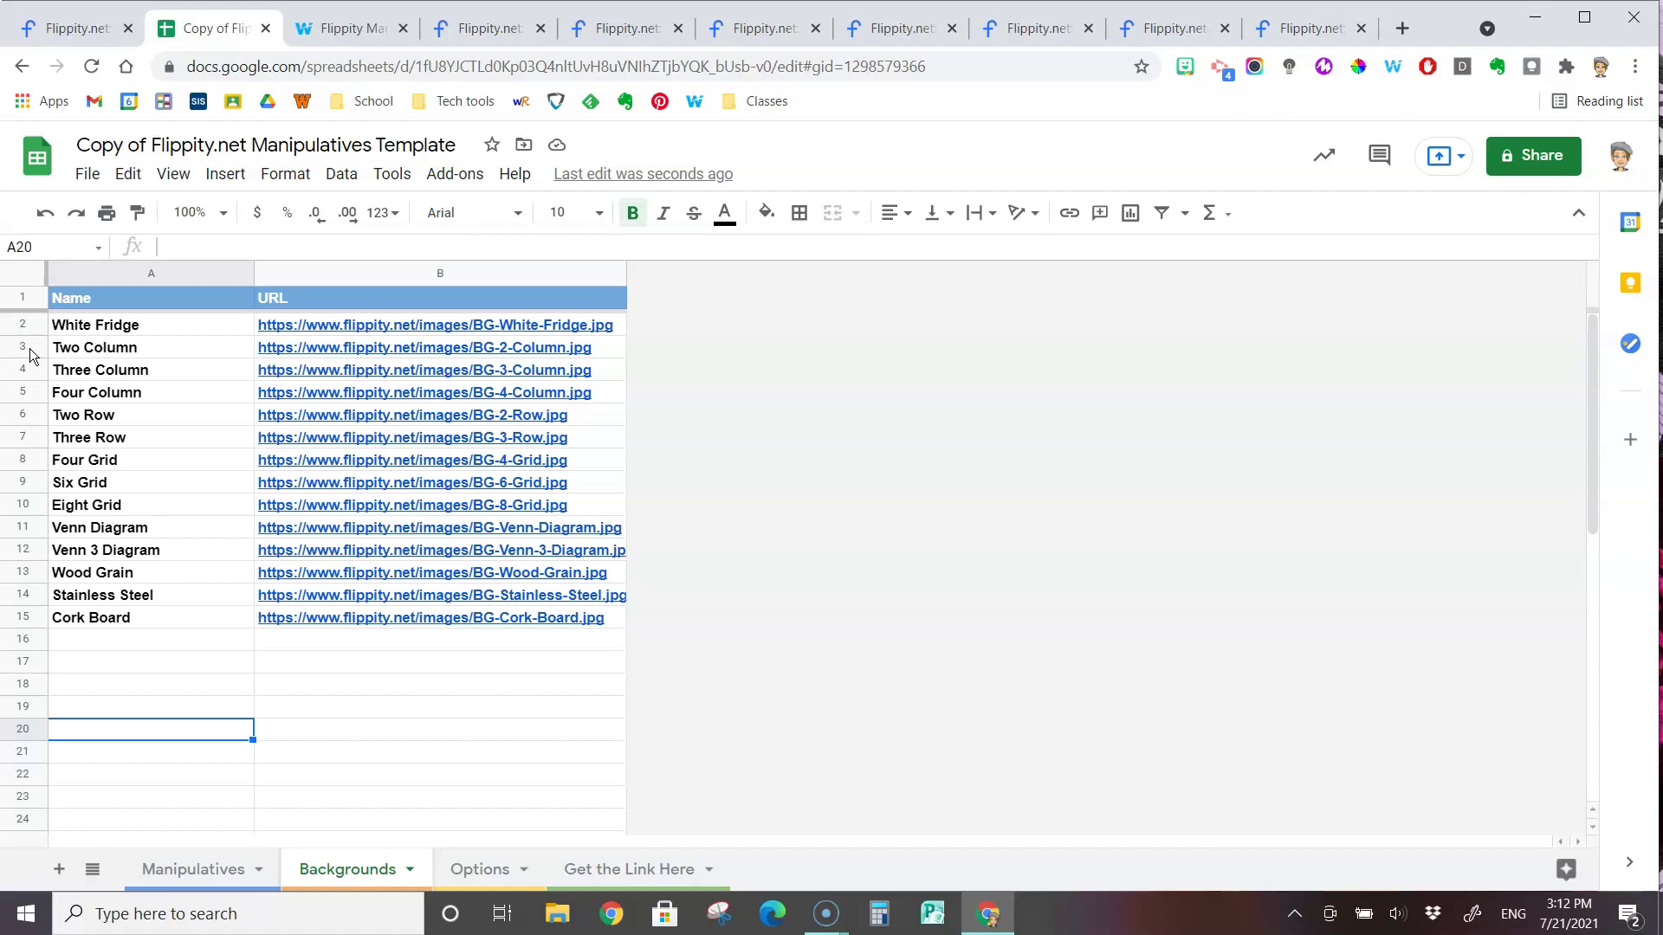
Step: Try deleting rows 3 to 12, Two Column through Venn 3 Diagram, from the Backgrounds sheet, and undo the deletion
{"action": "left_click_drag", "start_coordinate": [29, 353], "coordinate": [300, 579]}
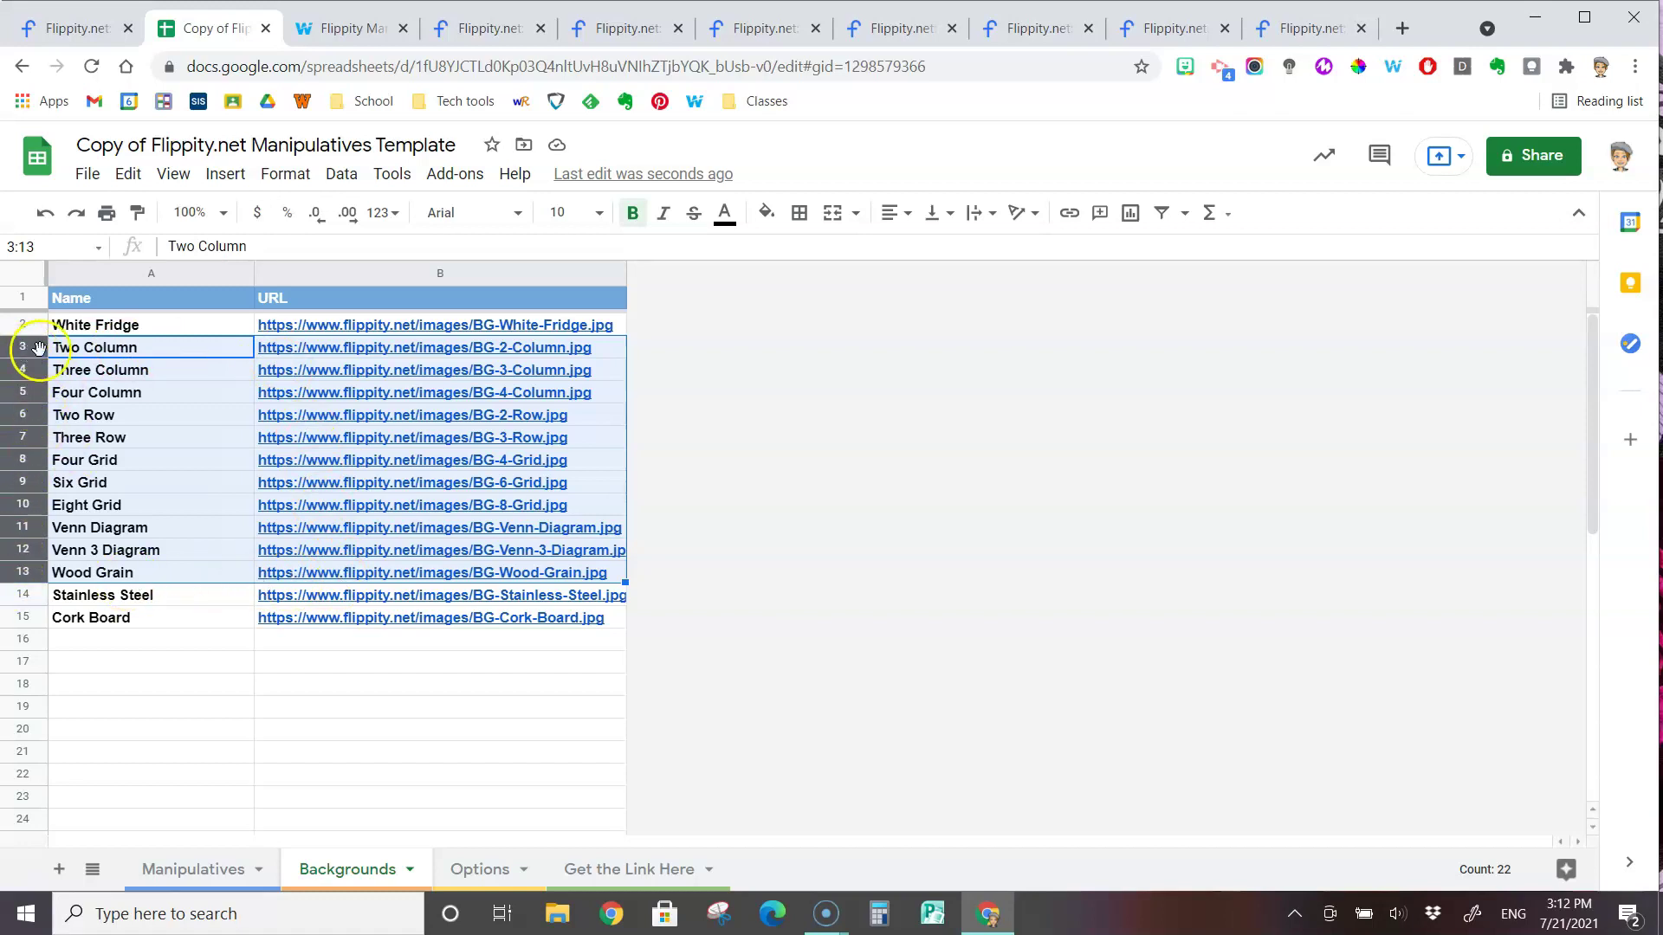
{"action": "left_click", "coordinate": [290, 756]}
{"action": "left_click_drag", "start_coordinate": [28, 350], "coordinate": [382, 557]}
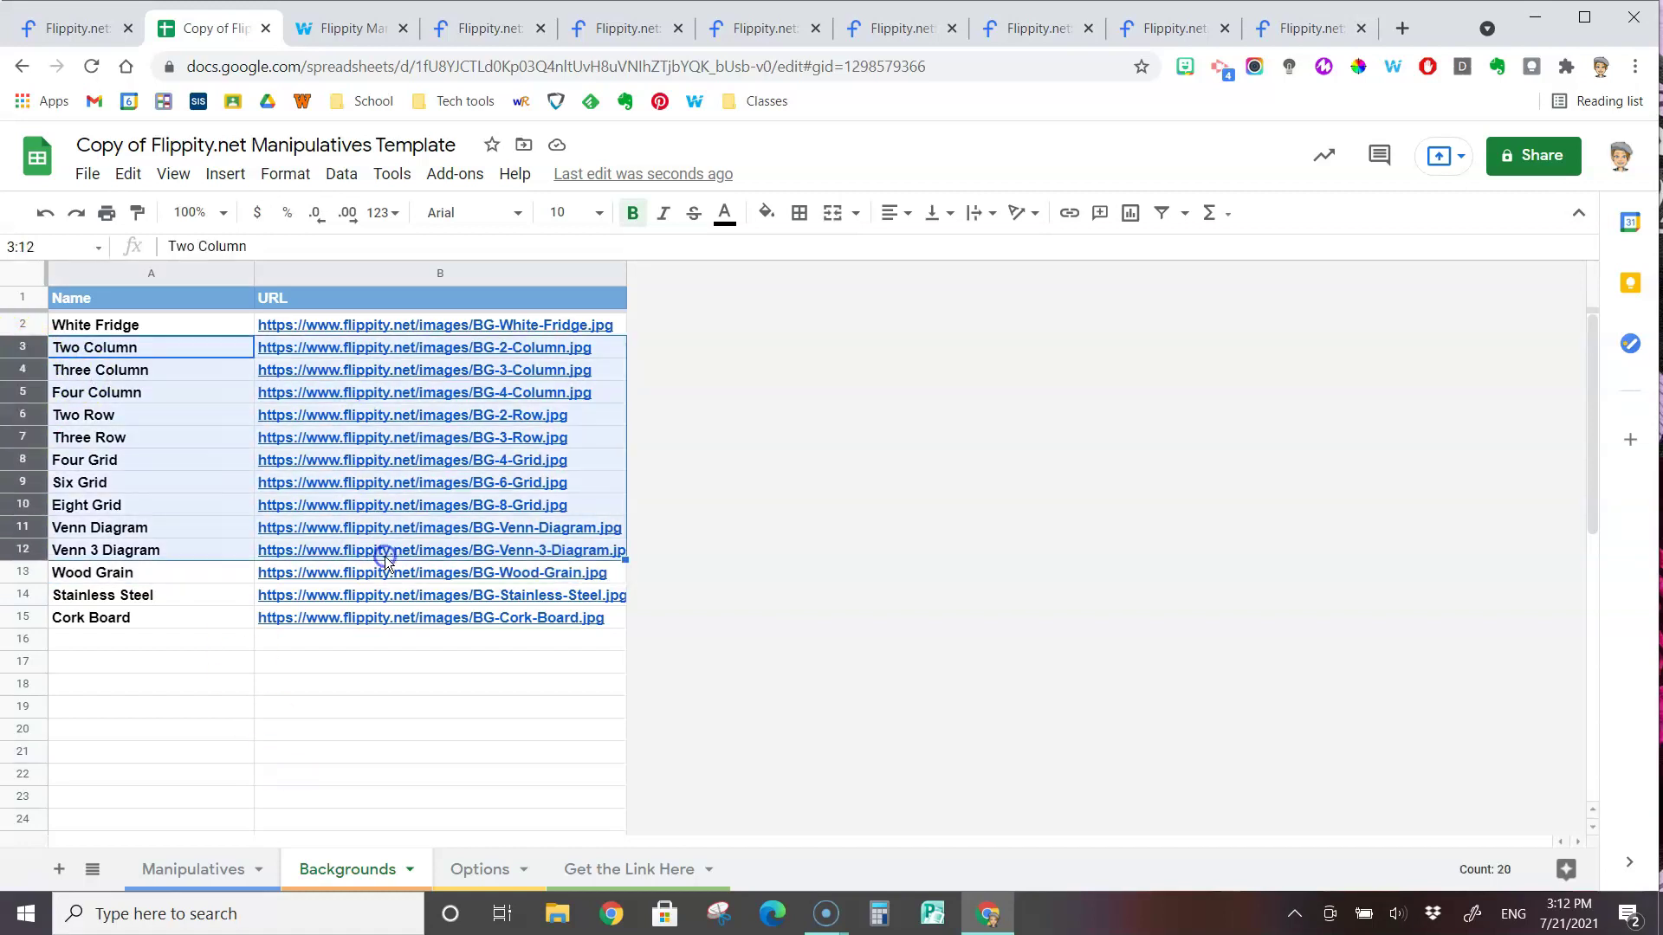
{"action": "right_click", "coordinate": [11, 414]}
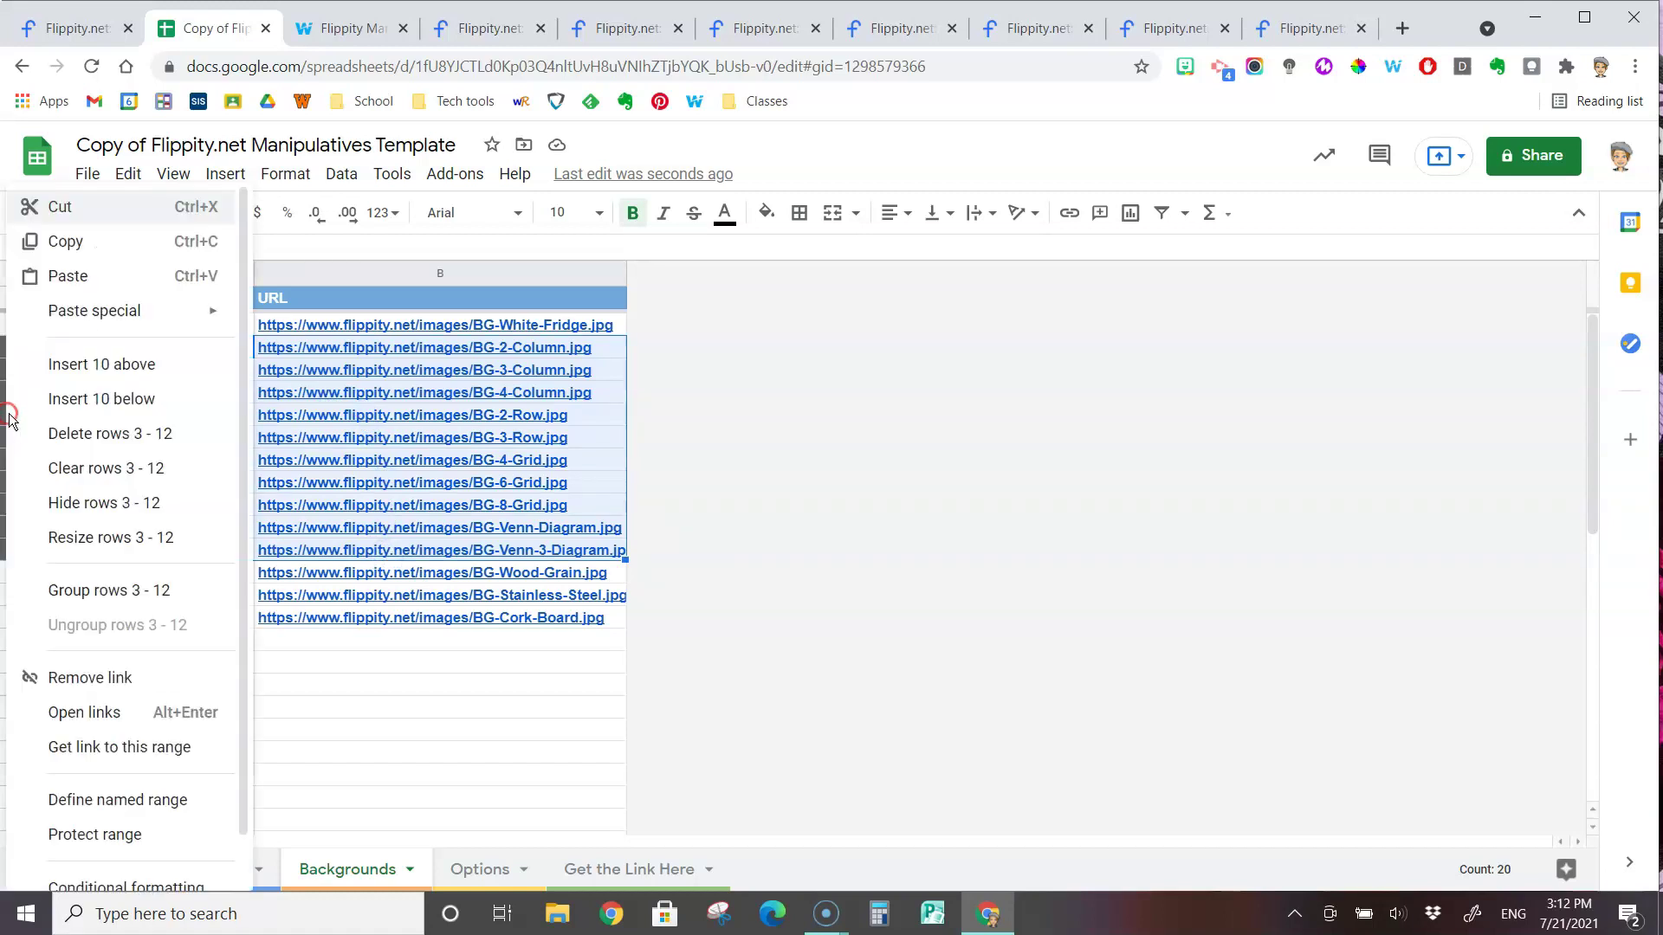
{"action": "left_click", "coordinate": [87, 437]}
{"action": "left_click", "coordinate": [302, 617]}
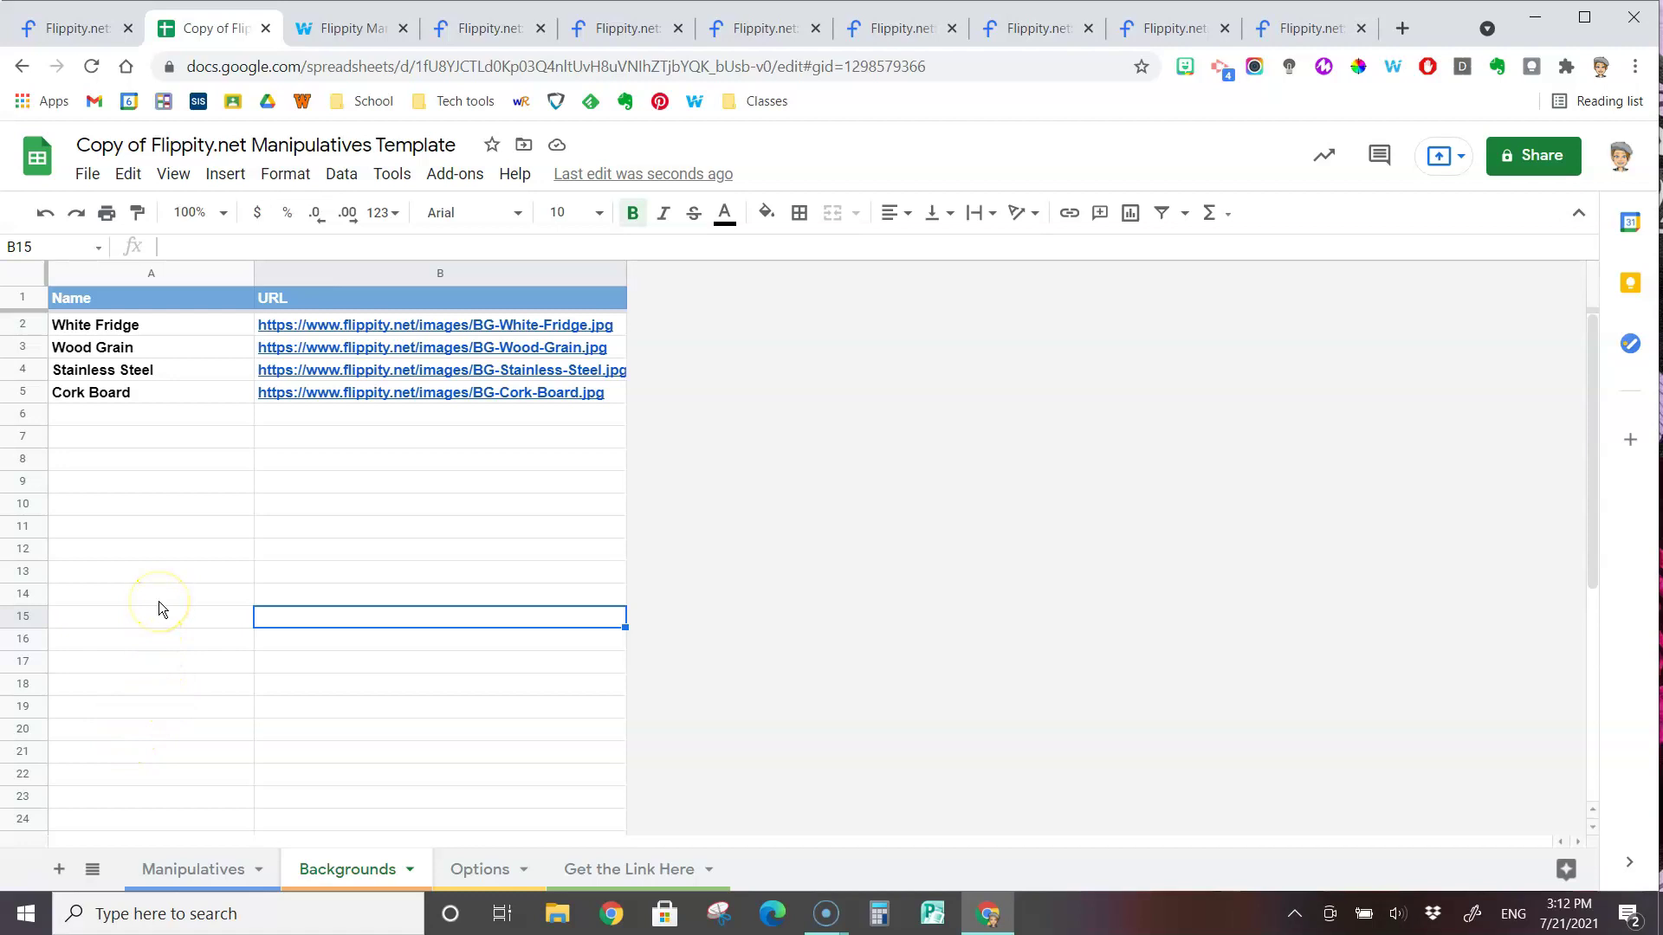
{"action": "key", "text": "ctrl+z"}
{"action": "left_click", "coordinate": [199, 726]}
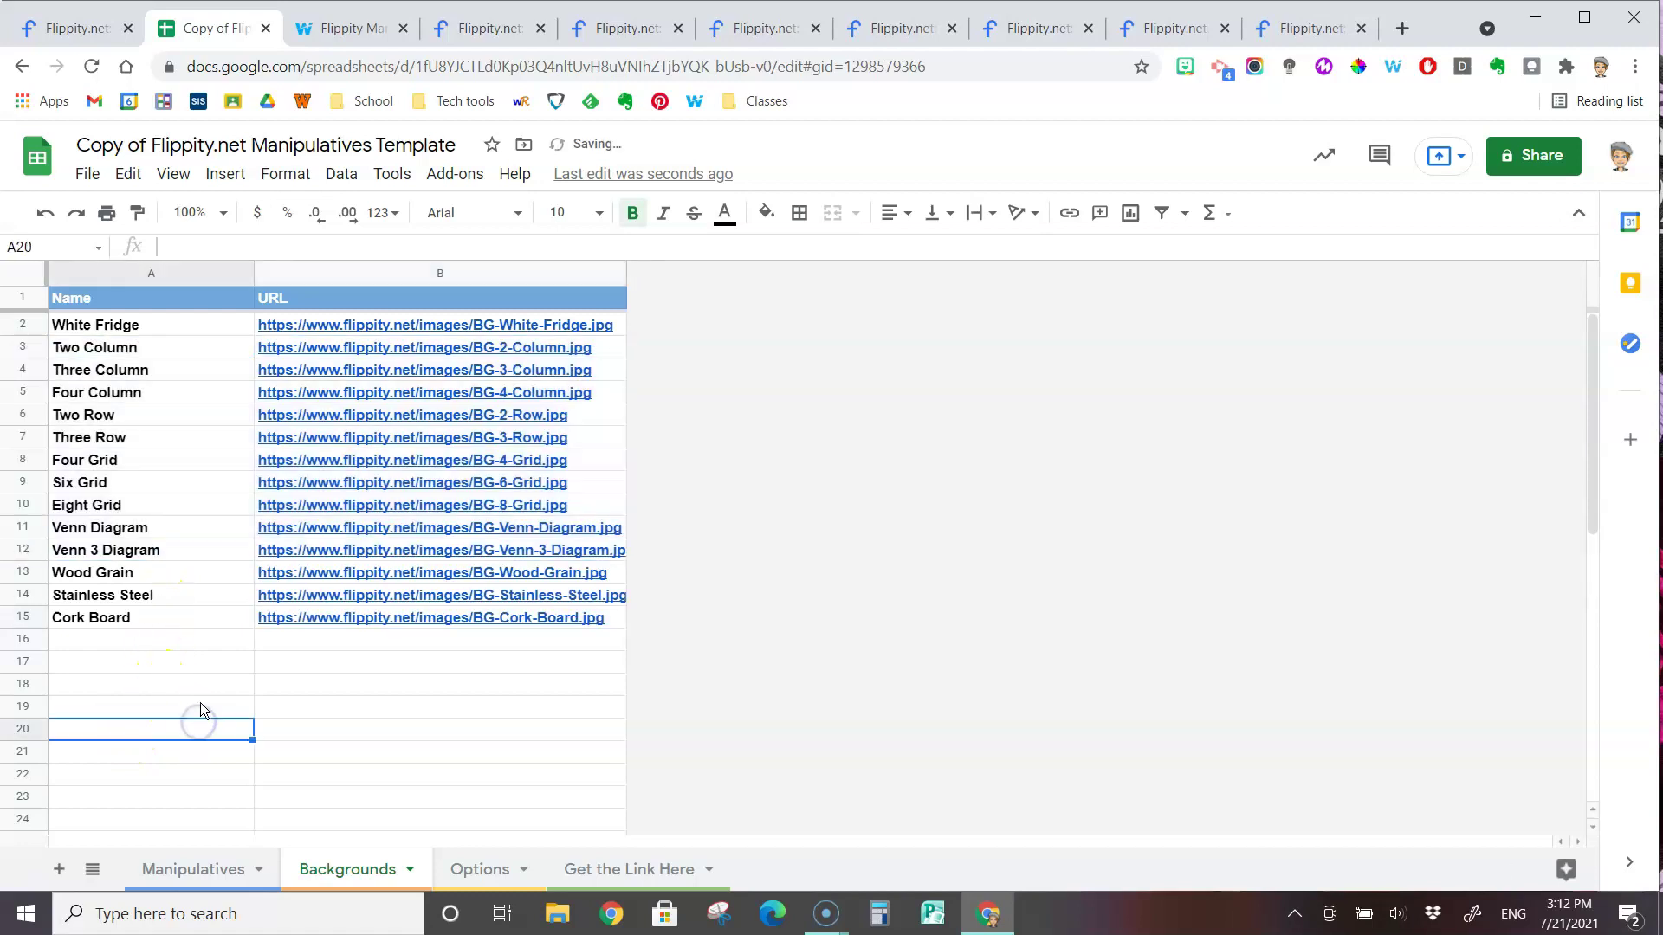
Step: Delete rows 2 to 10, White Fridge through Eight Grid, from the Backgrounds sheet
{"action": "mouse_move", "coordinate": [349, 483]}
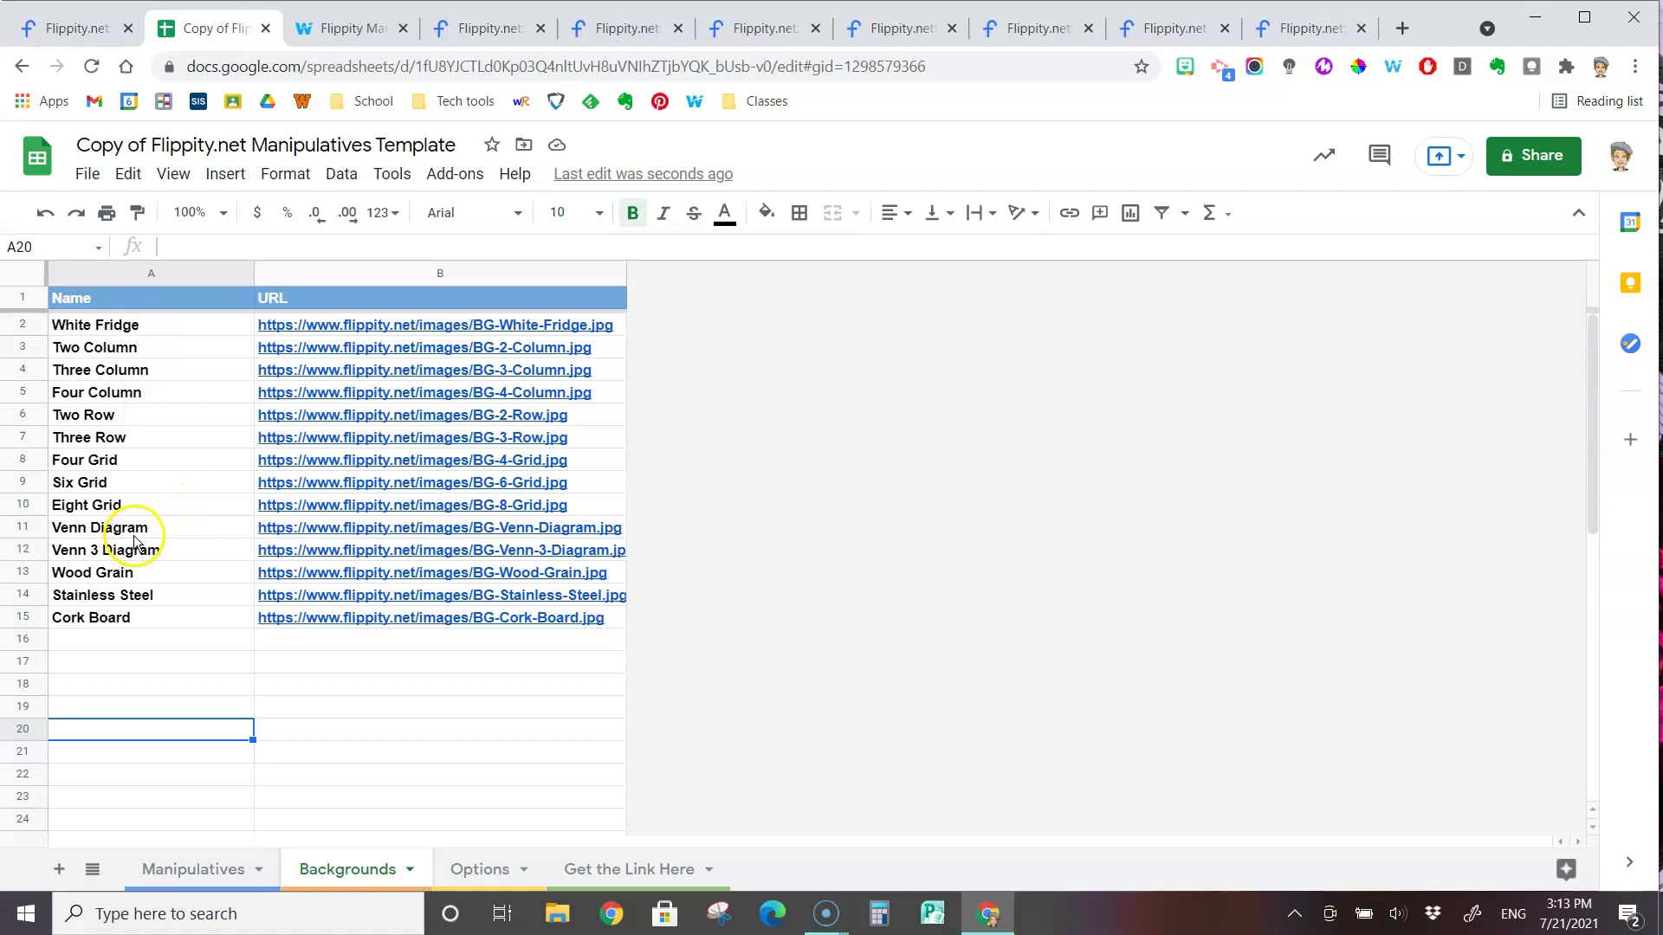
{"action": "left_click", "coordinate": [23, 324]}
{"action": "left_click_drag", "start_coordinate": [153, 355], "coordinate": [371, 511]}
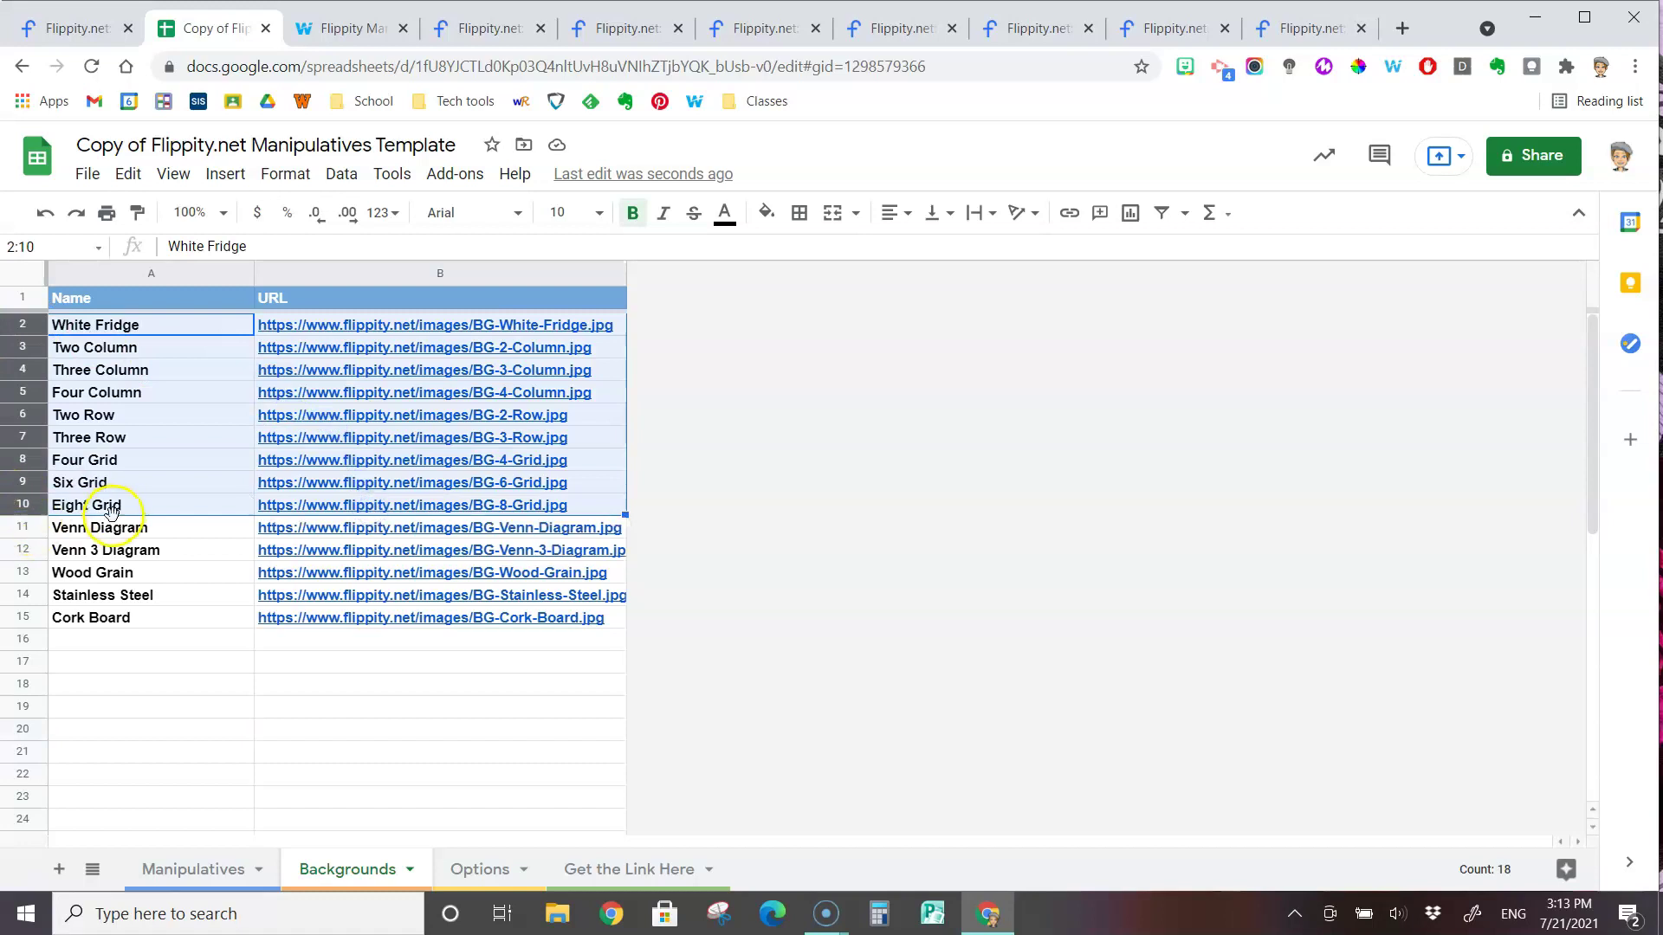
{"action": "right_click", "coordinate": [10, 349]}
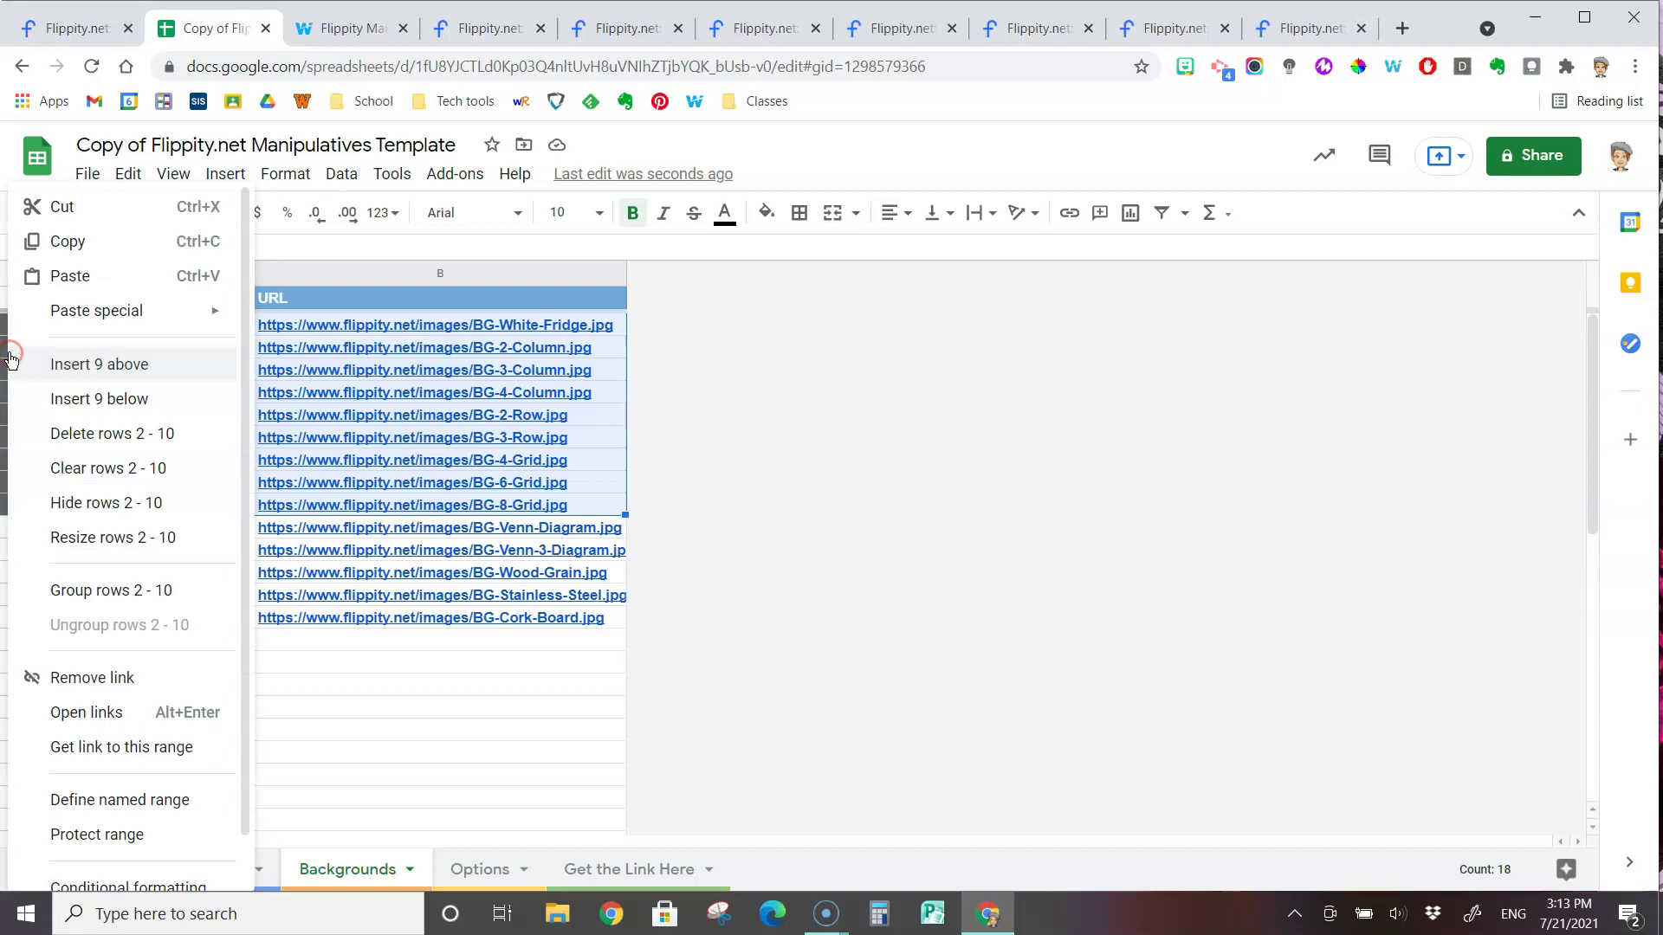
{"action": "left_click", "coordinate": [52, 433]}
{"action": "left_click", "coordinate": [290, 548]}
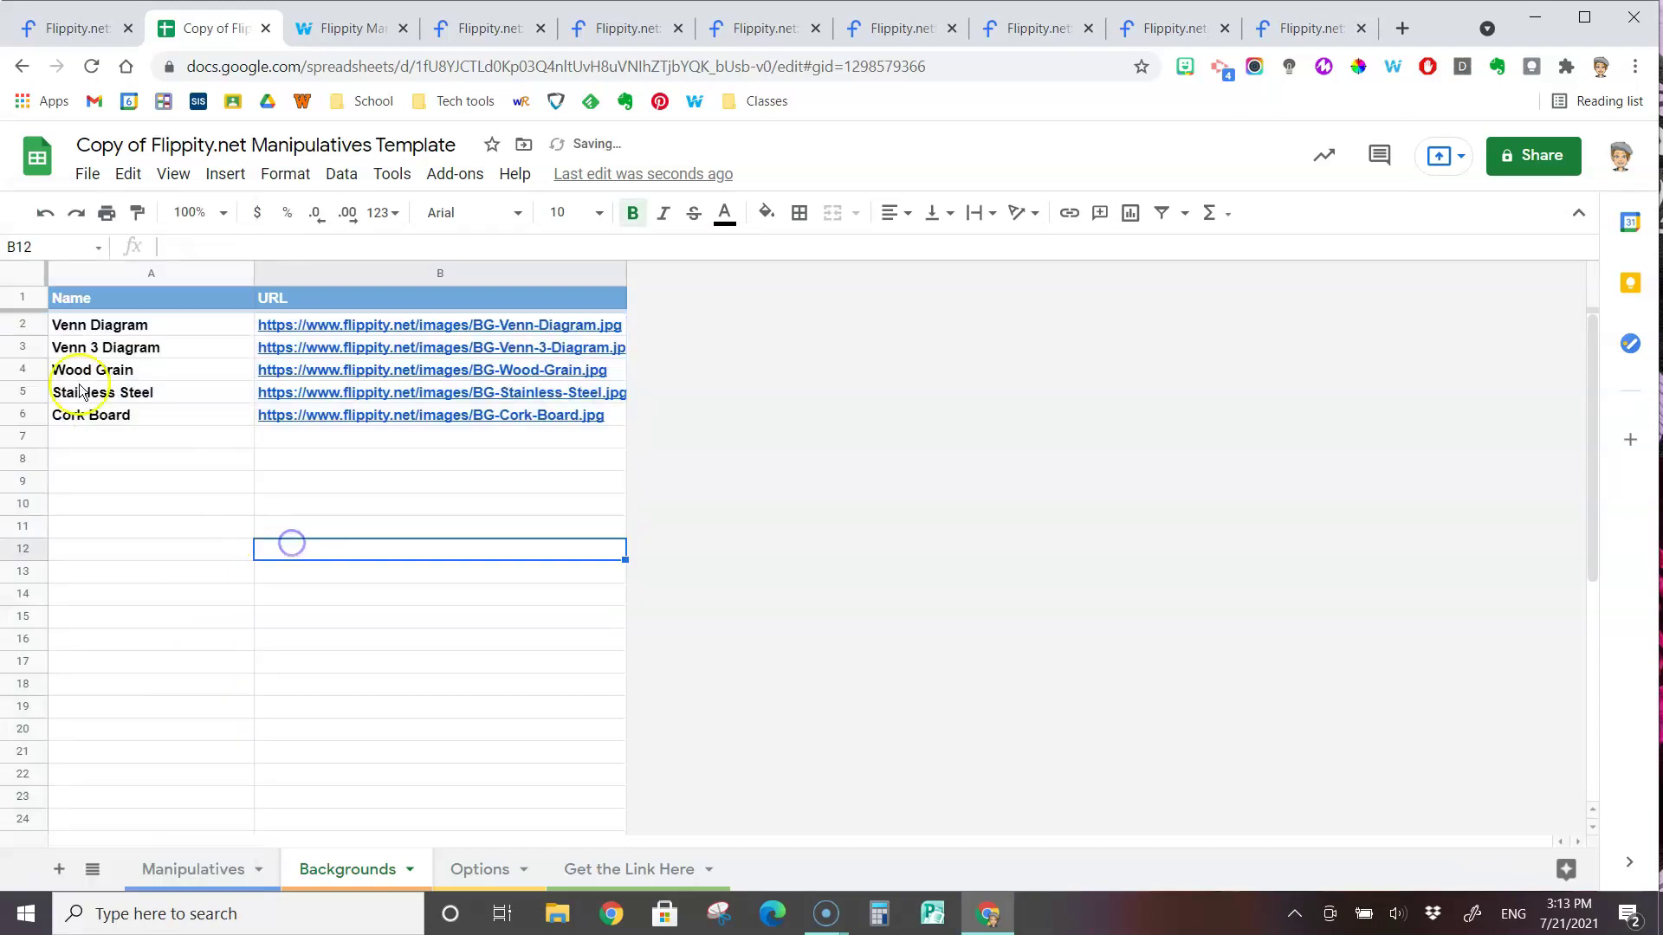
Step: Delete rows 3 to 6, Venn 3 Diagram through Cork Board, keeping only the Venn Diagram background
{"action": "left_click_drag", "start_coordinate": [18, 346], "coordinate": [284, 419]}
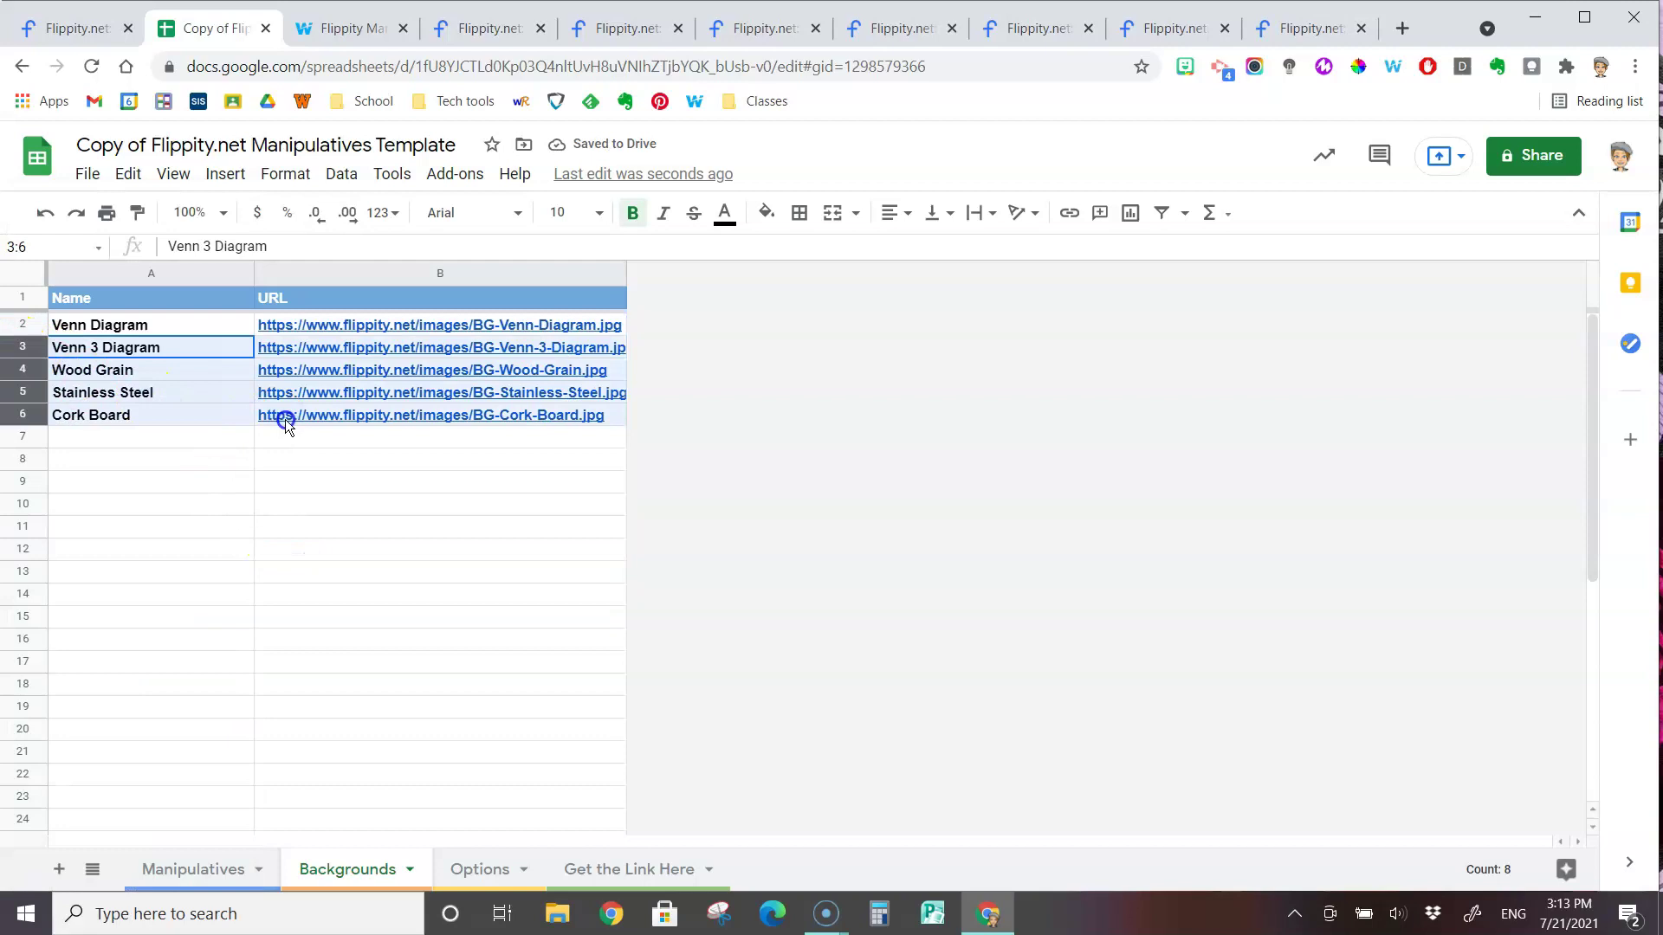
{"action": "right_click", "coordinate": [37, 414]}
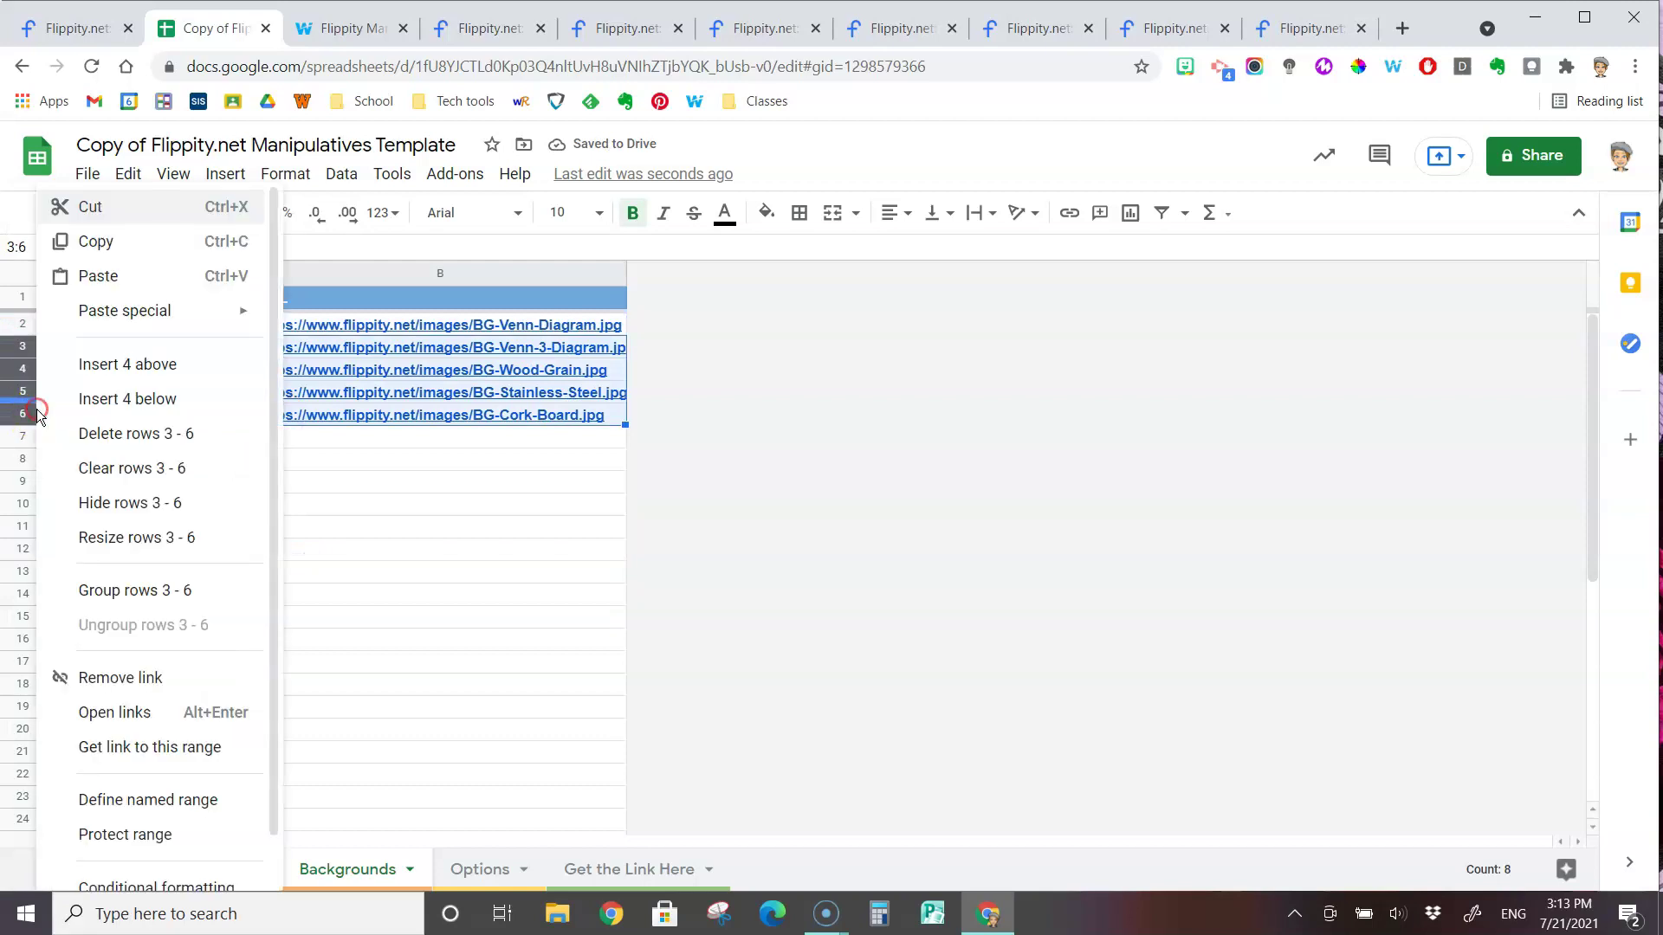
{"action": "left_click", "coordinate": [104, 433]}
{"action": "left_click", "coordinate": [152, 475]}
{"action": "left_click", "coordinate": [121, 331]}
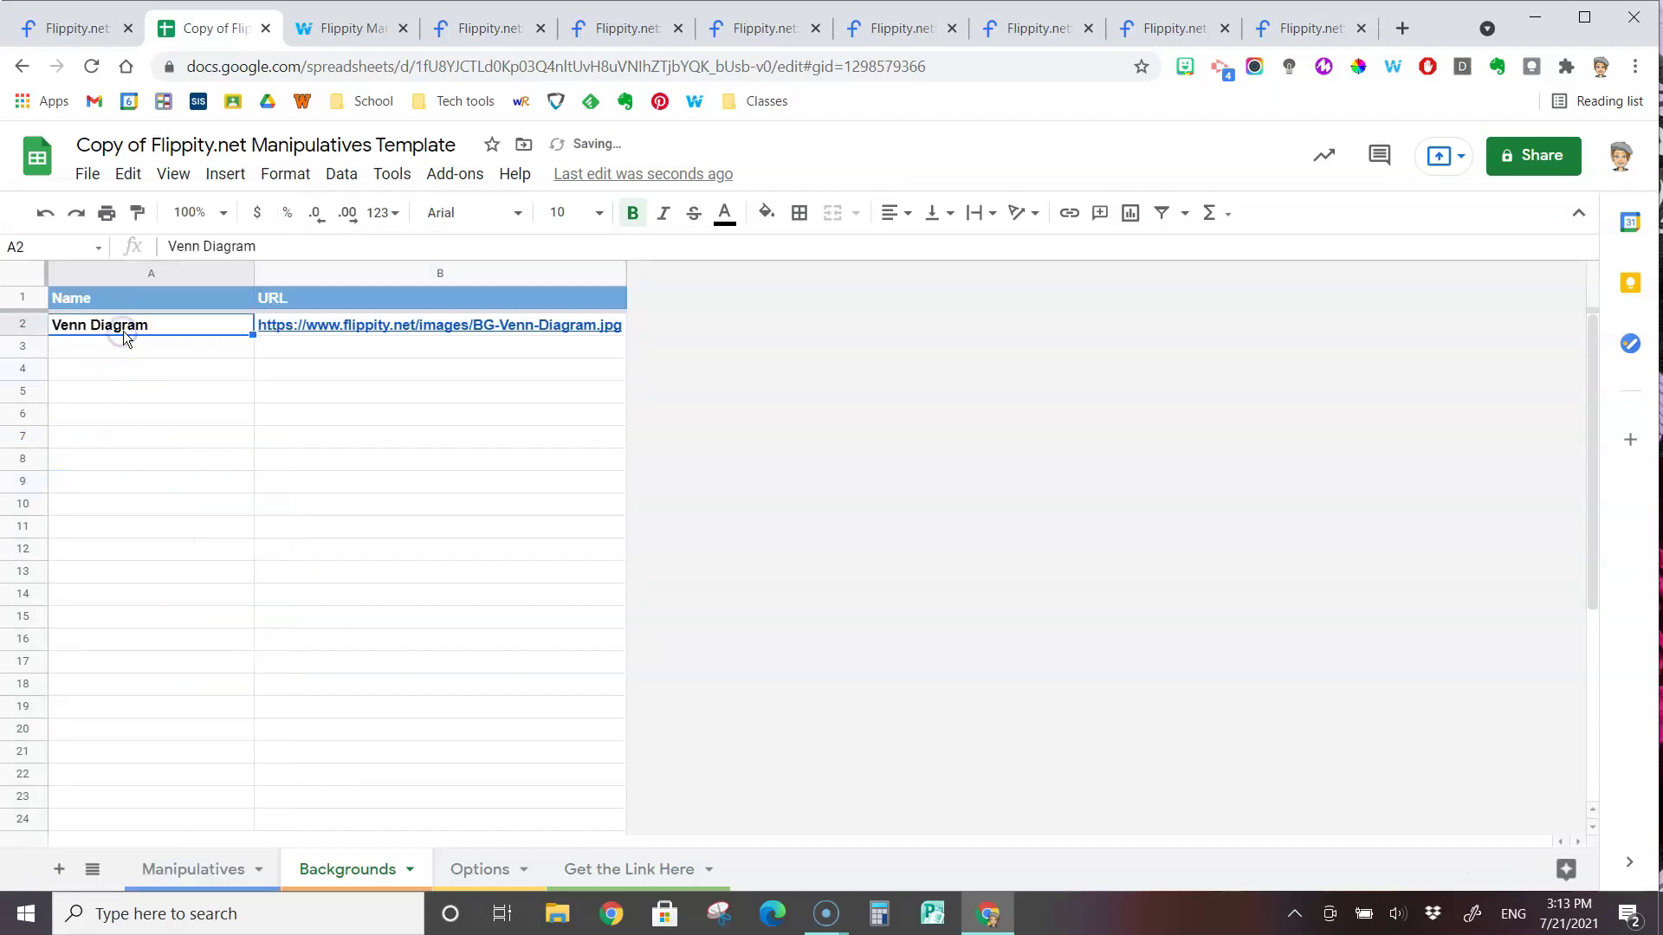
{"action": "mouse_move", "coordinate": [295, 335]}
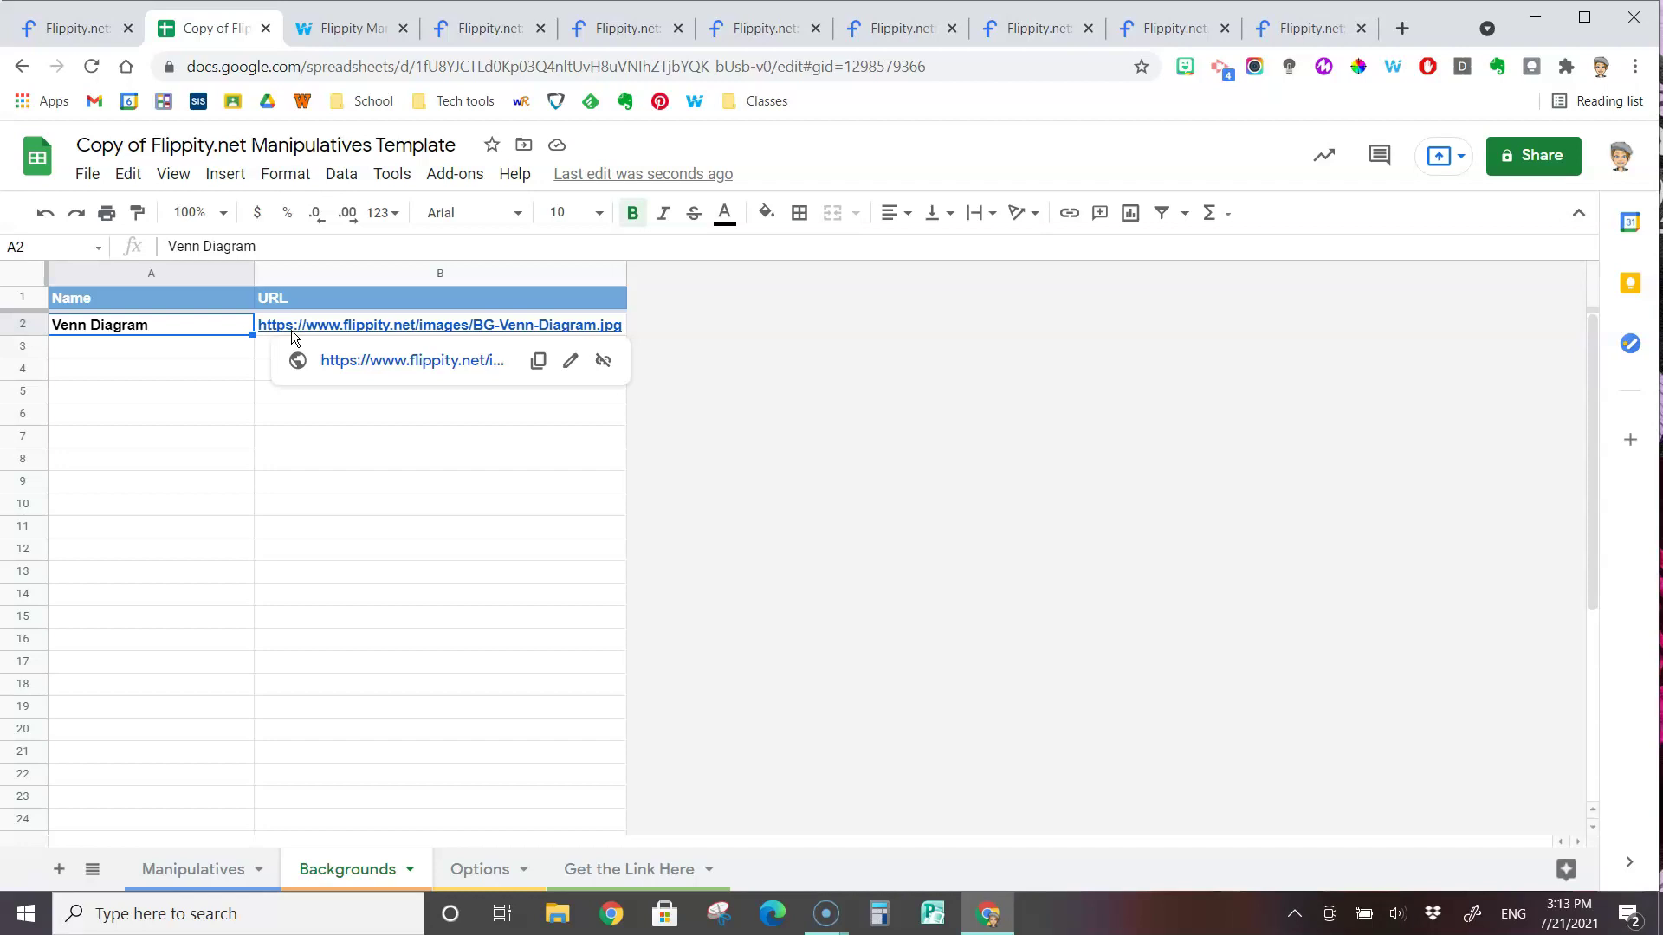
Step: Set the Display option to Random on the Options sheet
{"action": "left_click", "coordinate": [496, 874]}
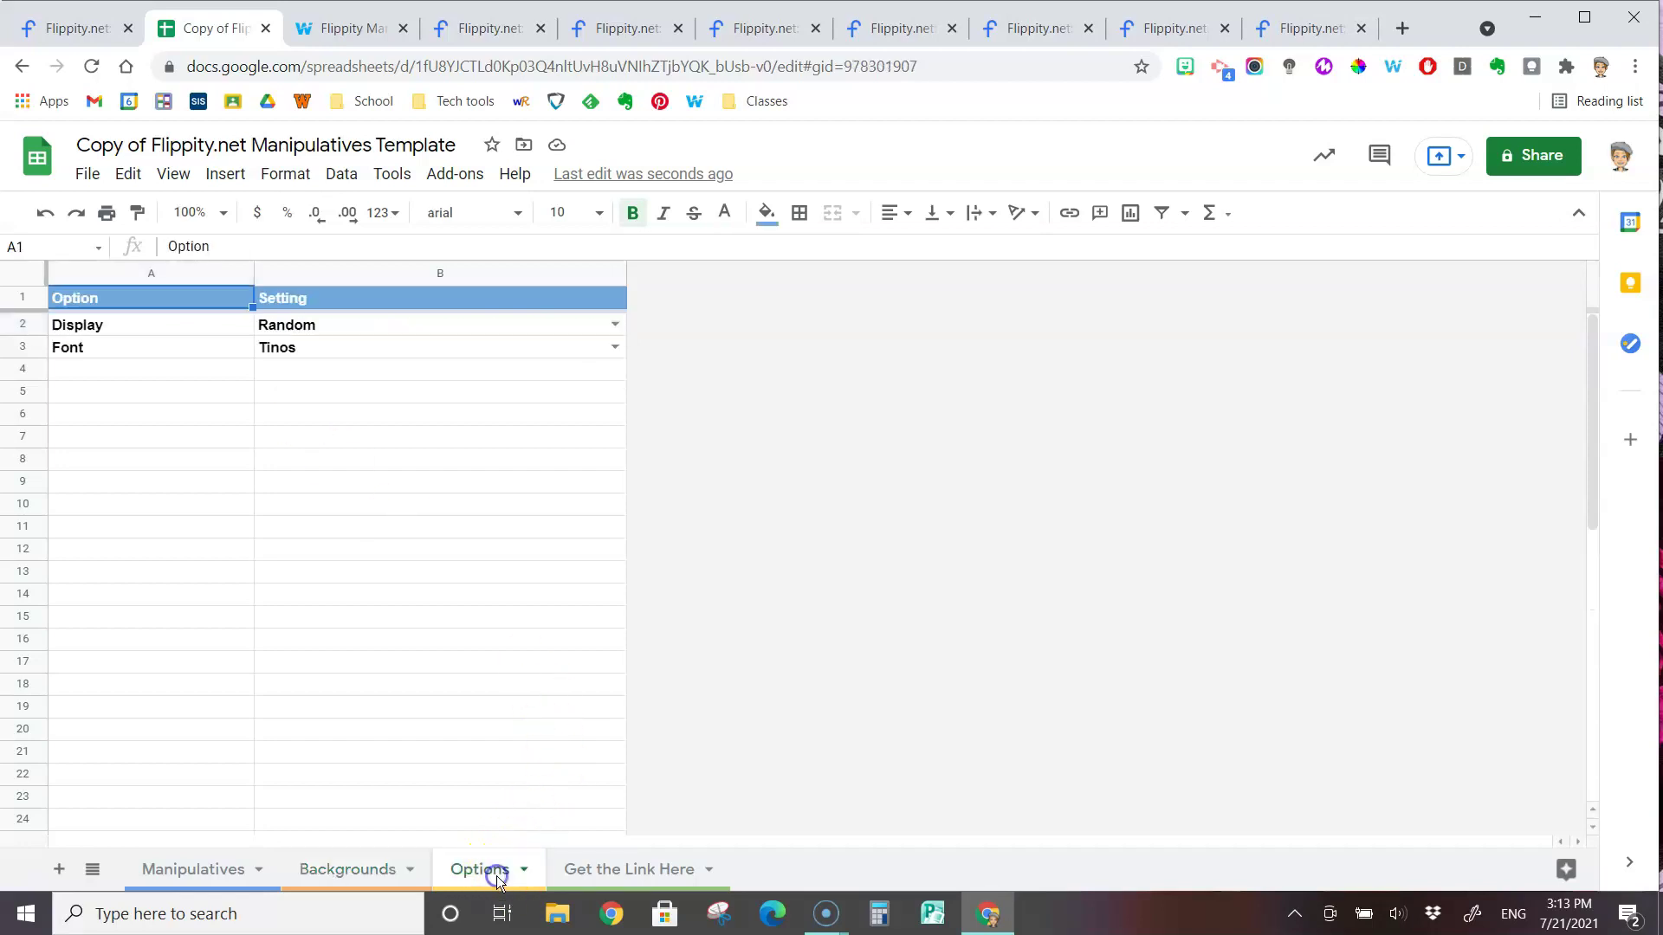
{"action": "left_click", "coordinate": [372, 326]}
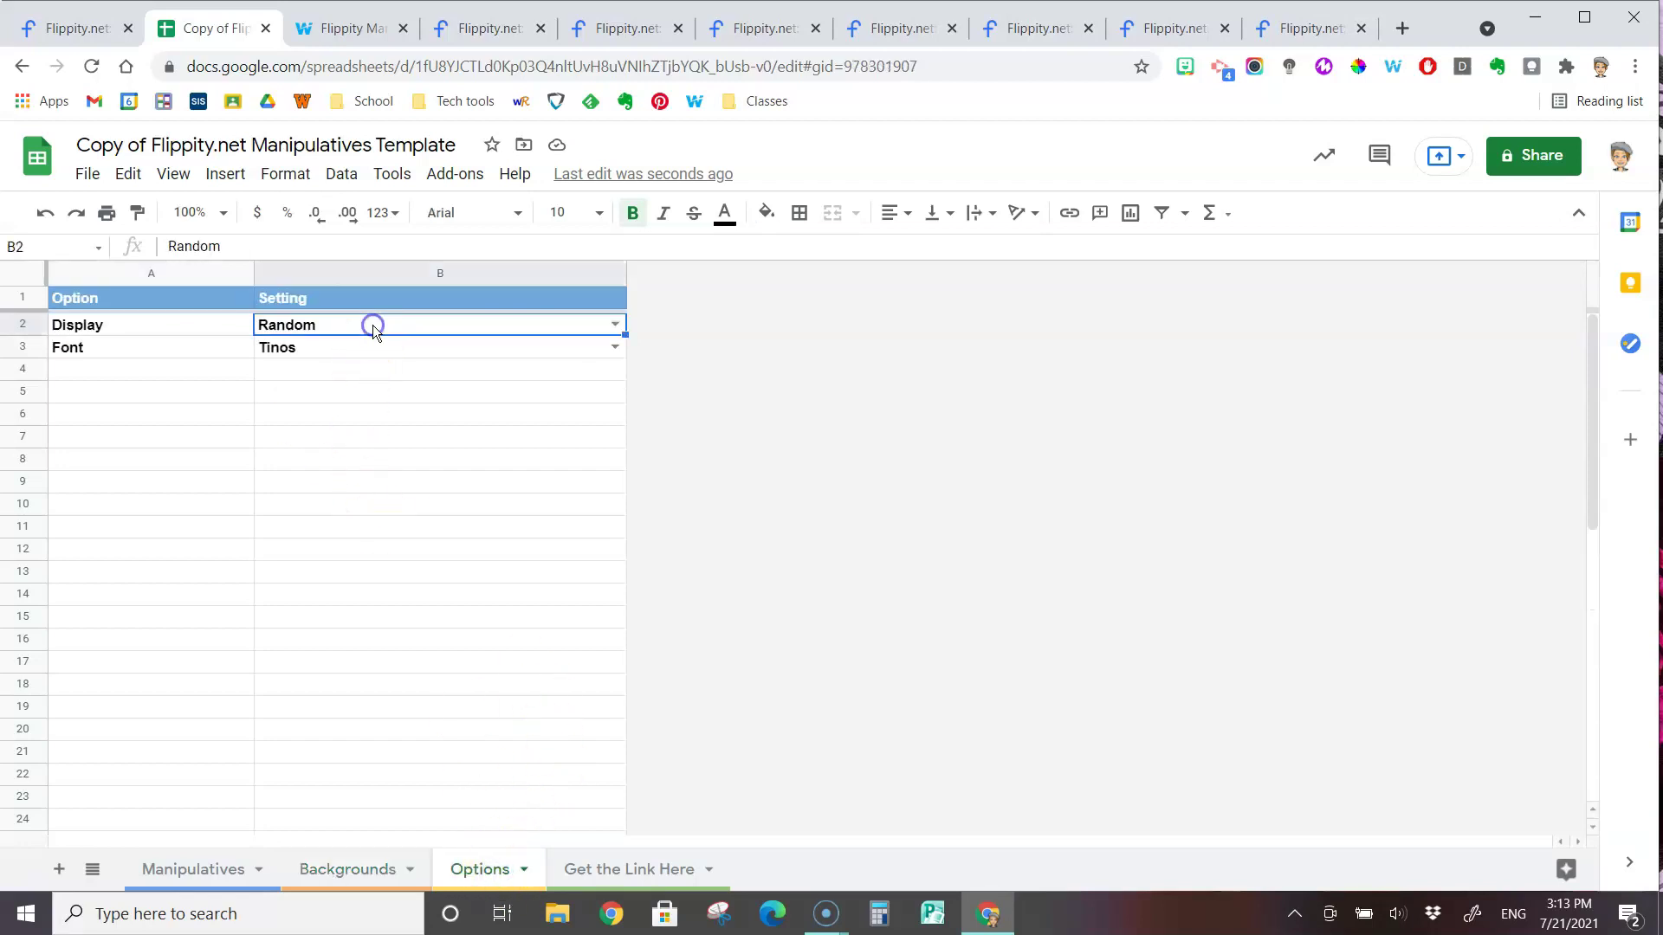
{"action": "left_click", "coordinate": [615, 324]}
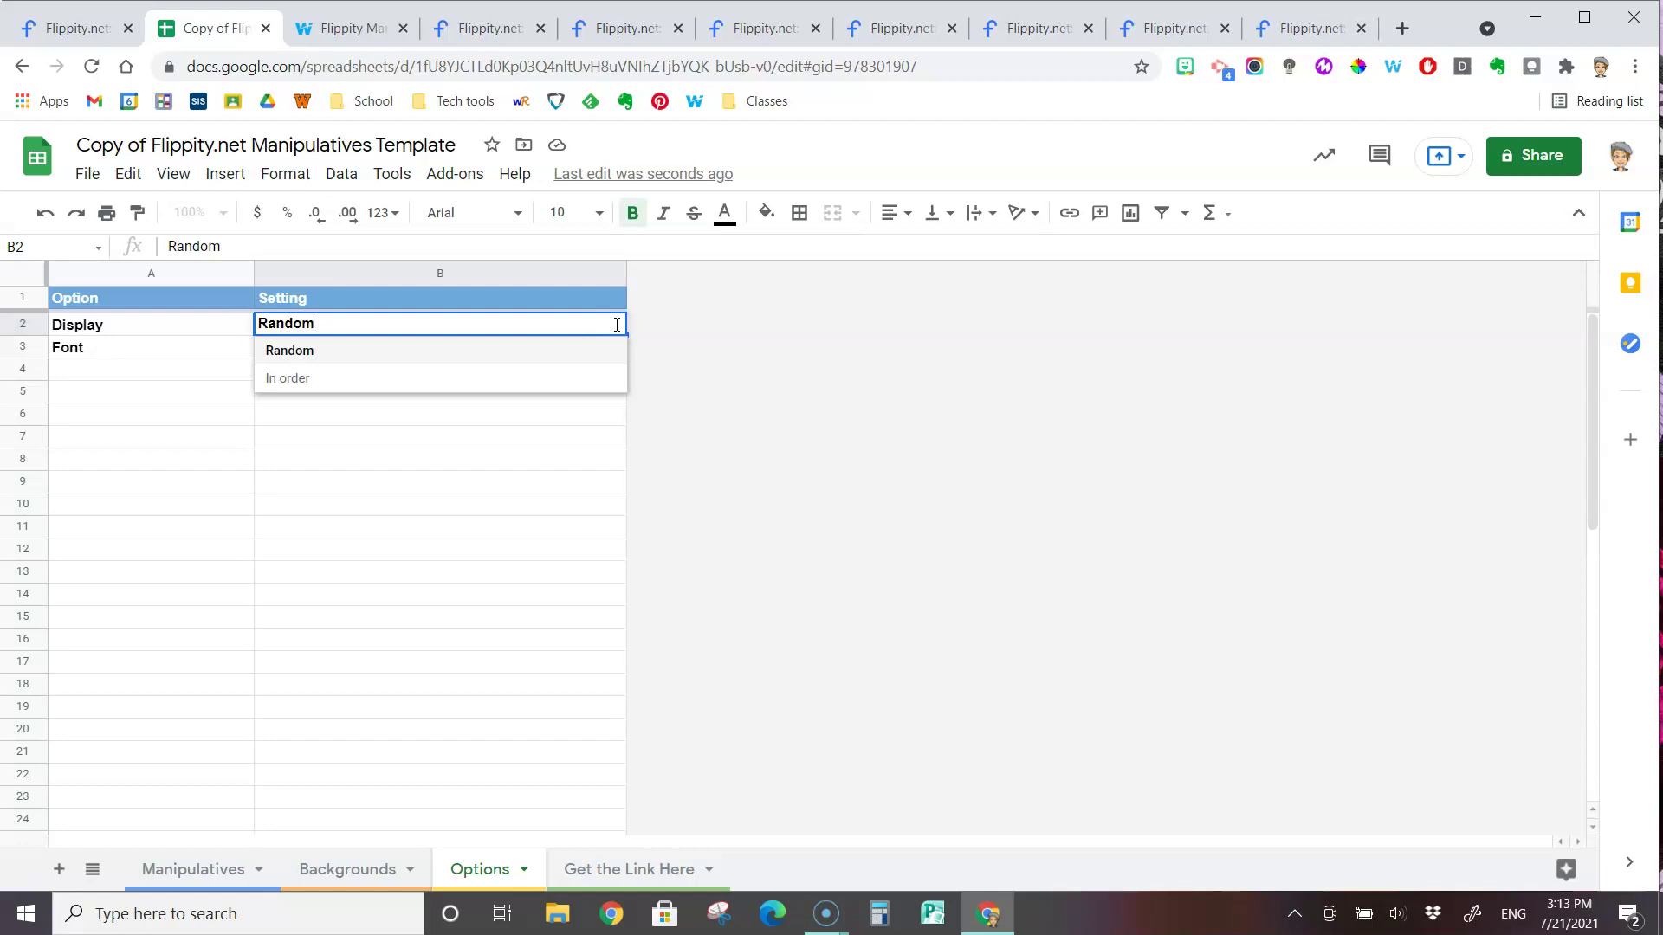
{"action": "left_click", "coordinate": [569, 356]}
{"action": "left_click", "coordinate": [431, 436]}
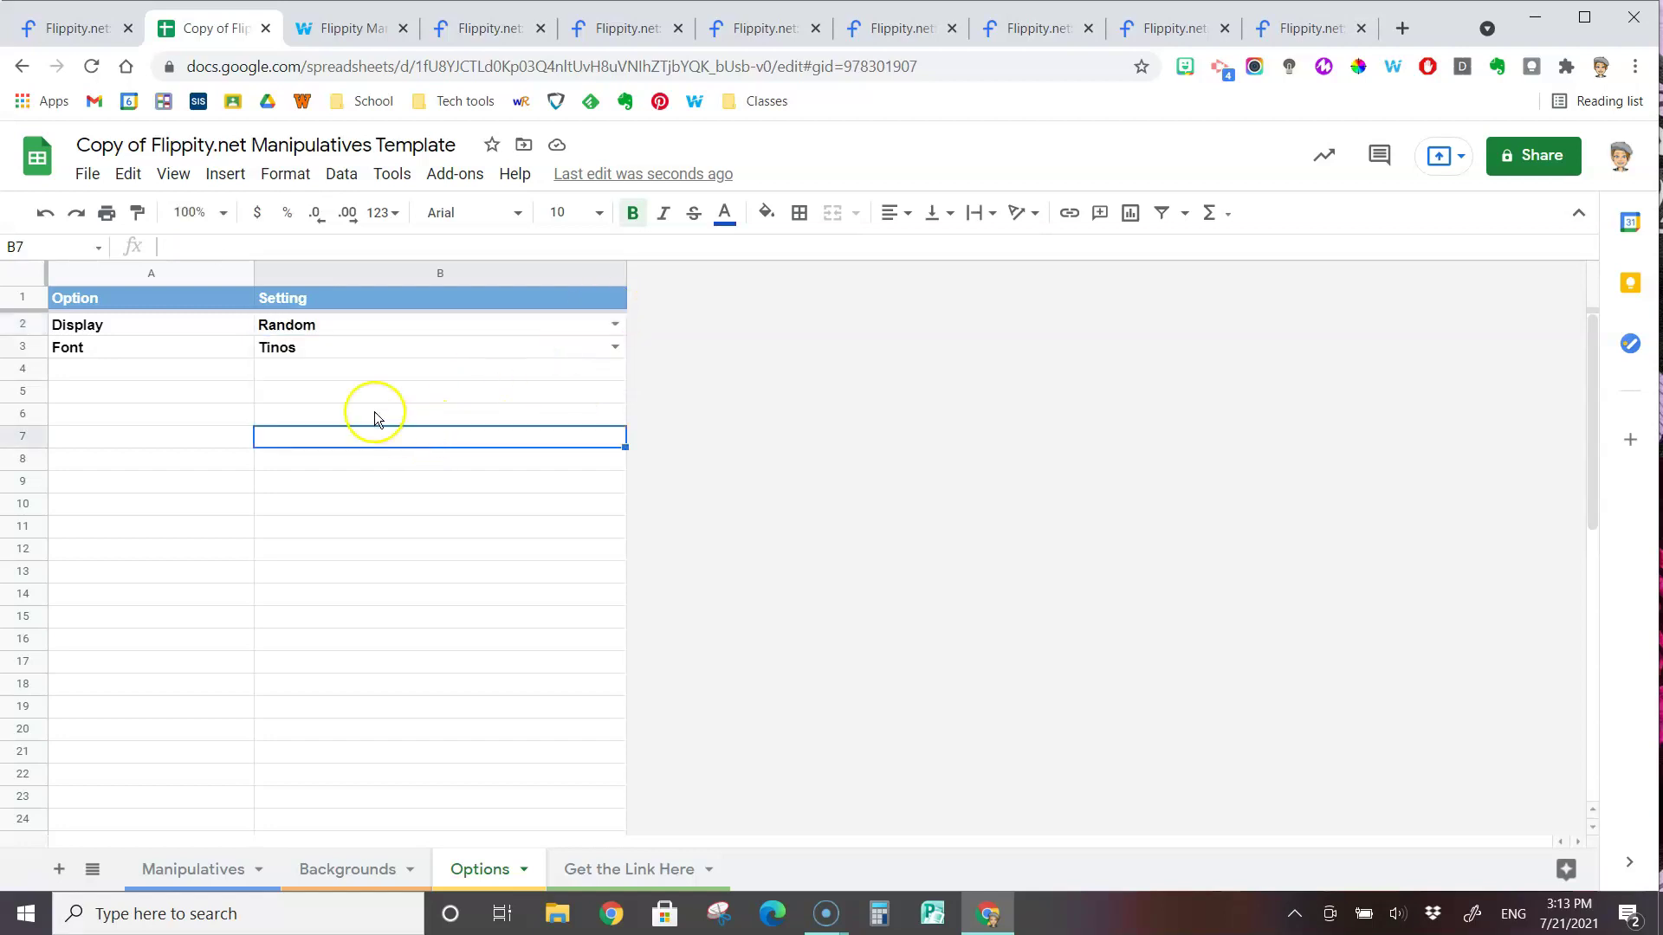
Step: Set the Font option to Poppins and return to the Manipulatives sheet
{"action": "left_click", "coordinate": [616, 348]}
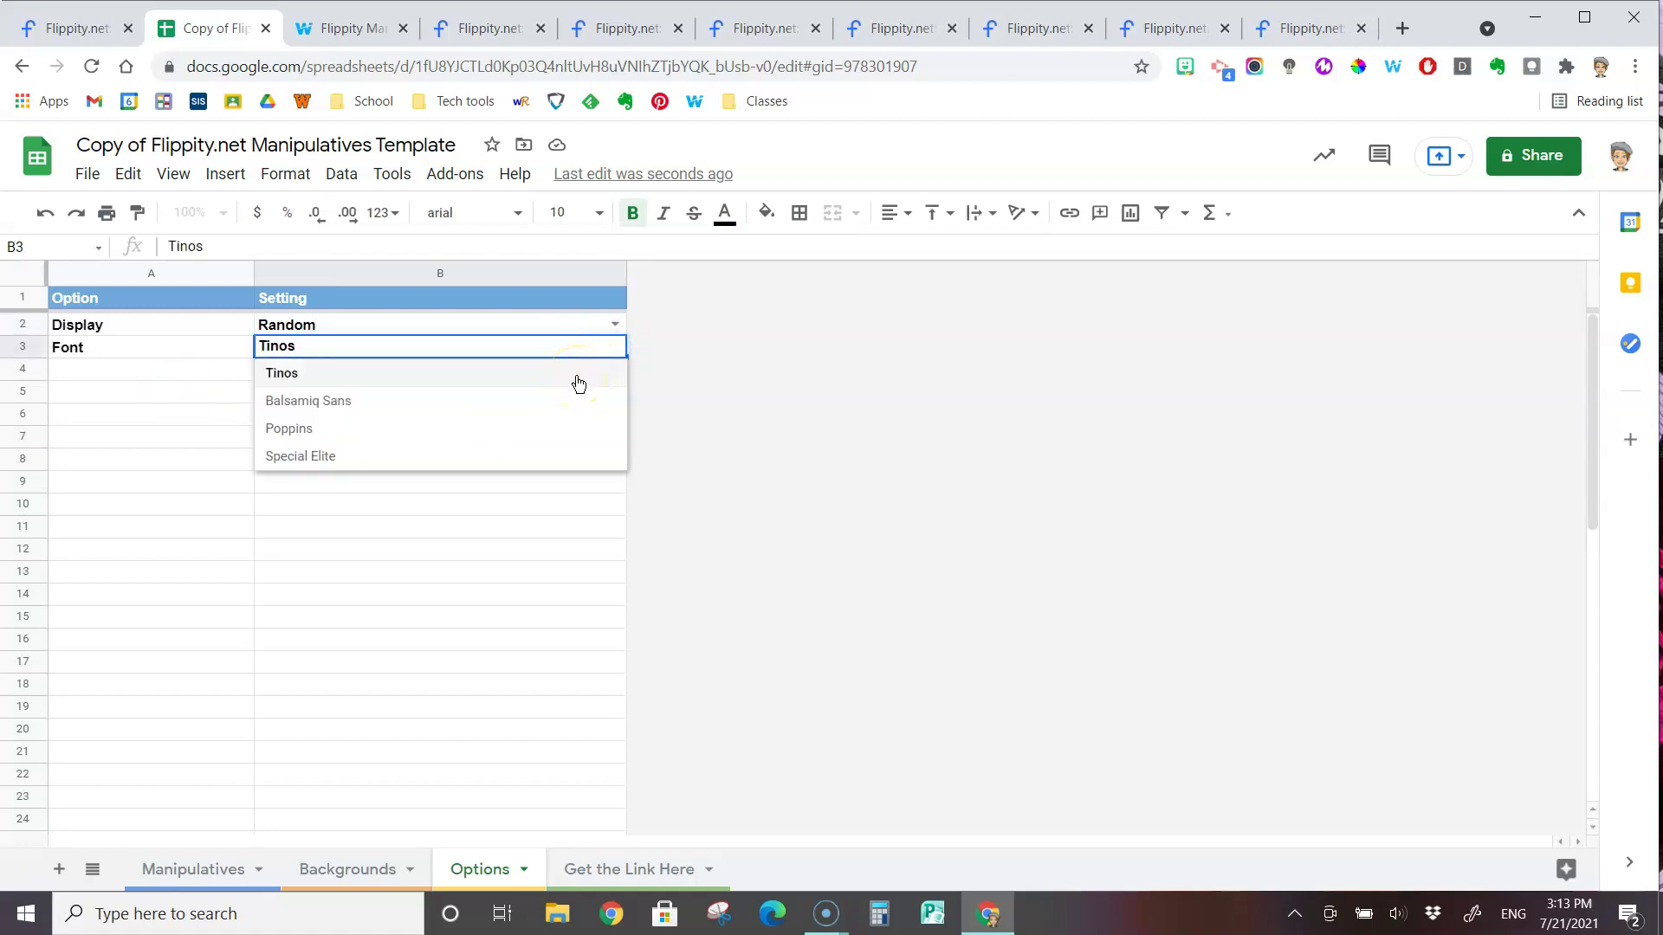
{"action": "left_click", "coordinate": [531, 432]}
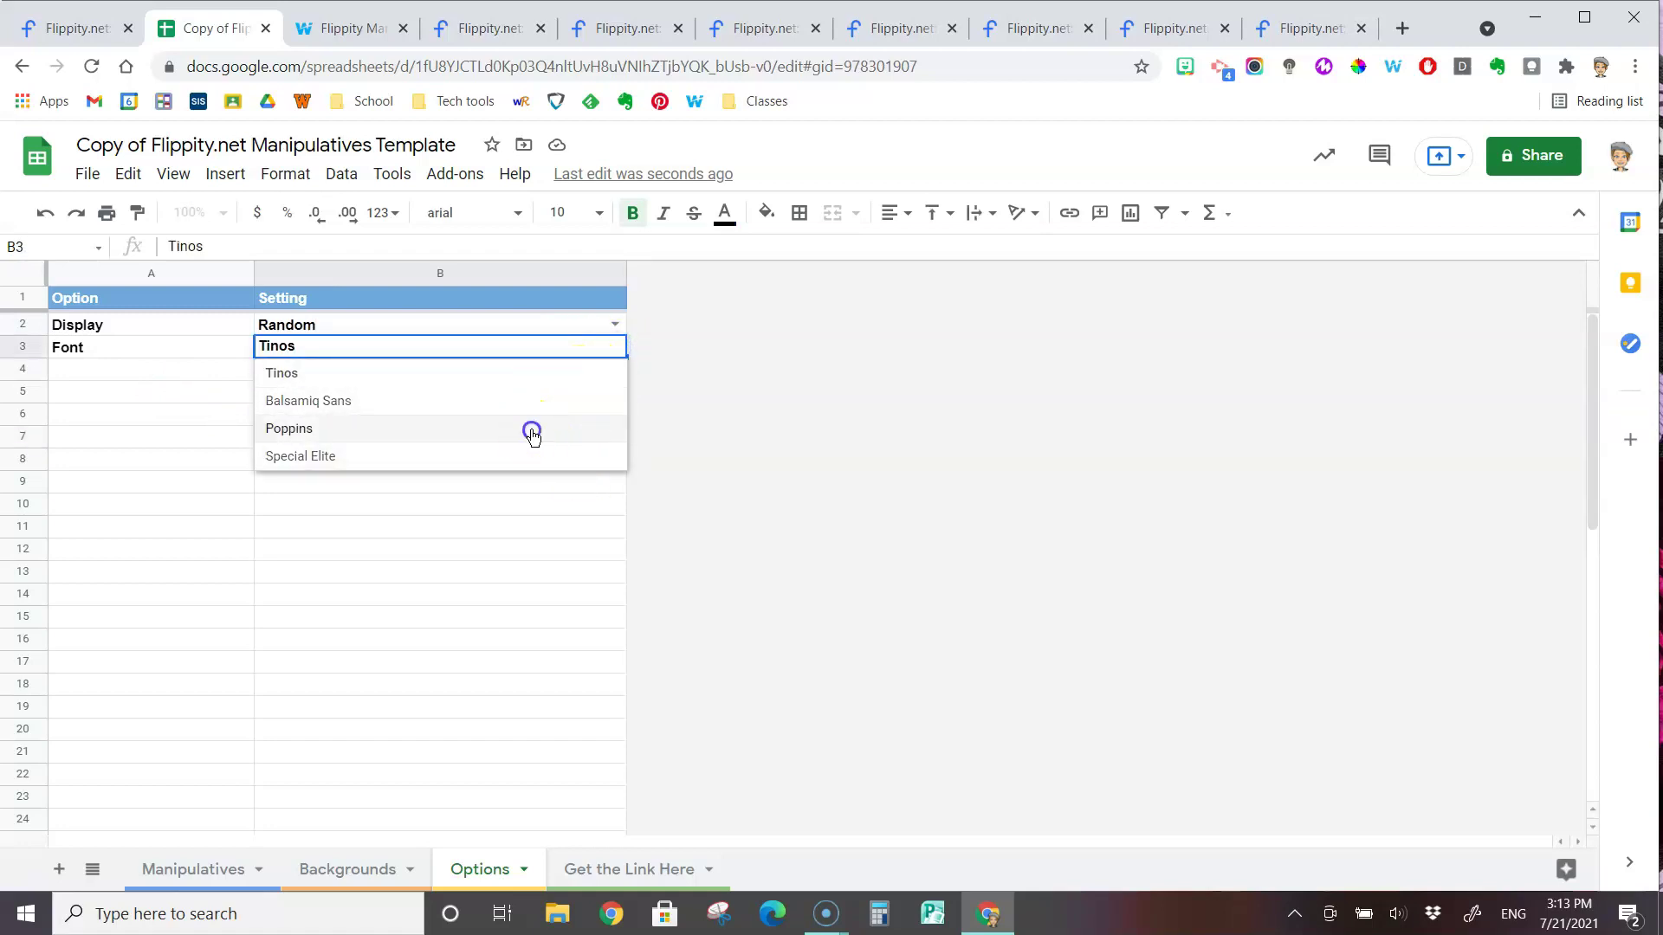
{"action": "left_click", "coordinate": [531, 435]}
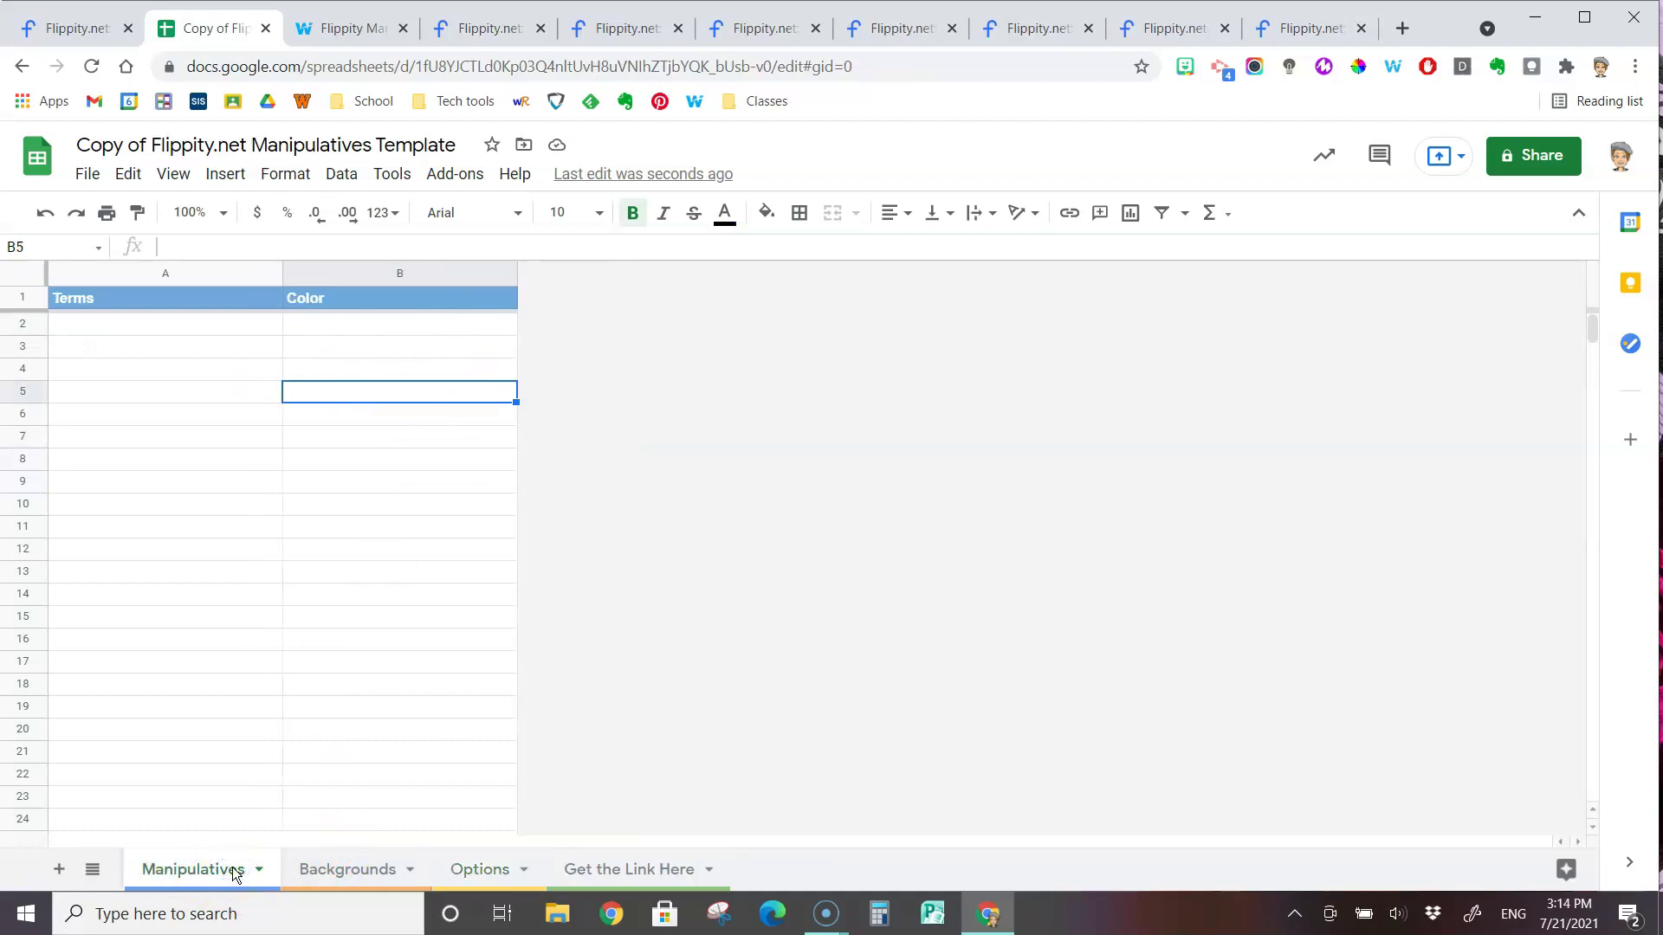
{"action": "double_click", "coordinate": [115, 146]}
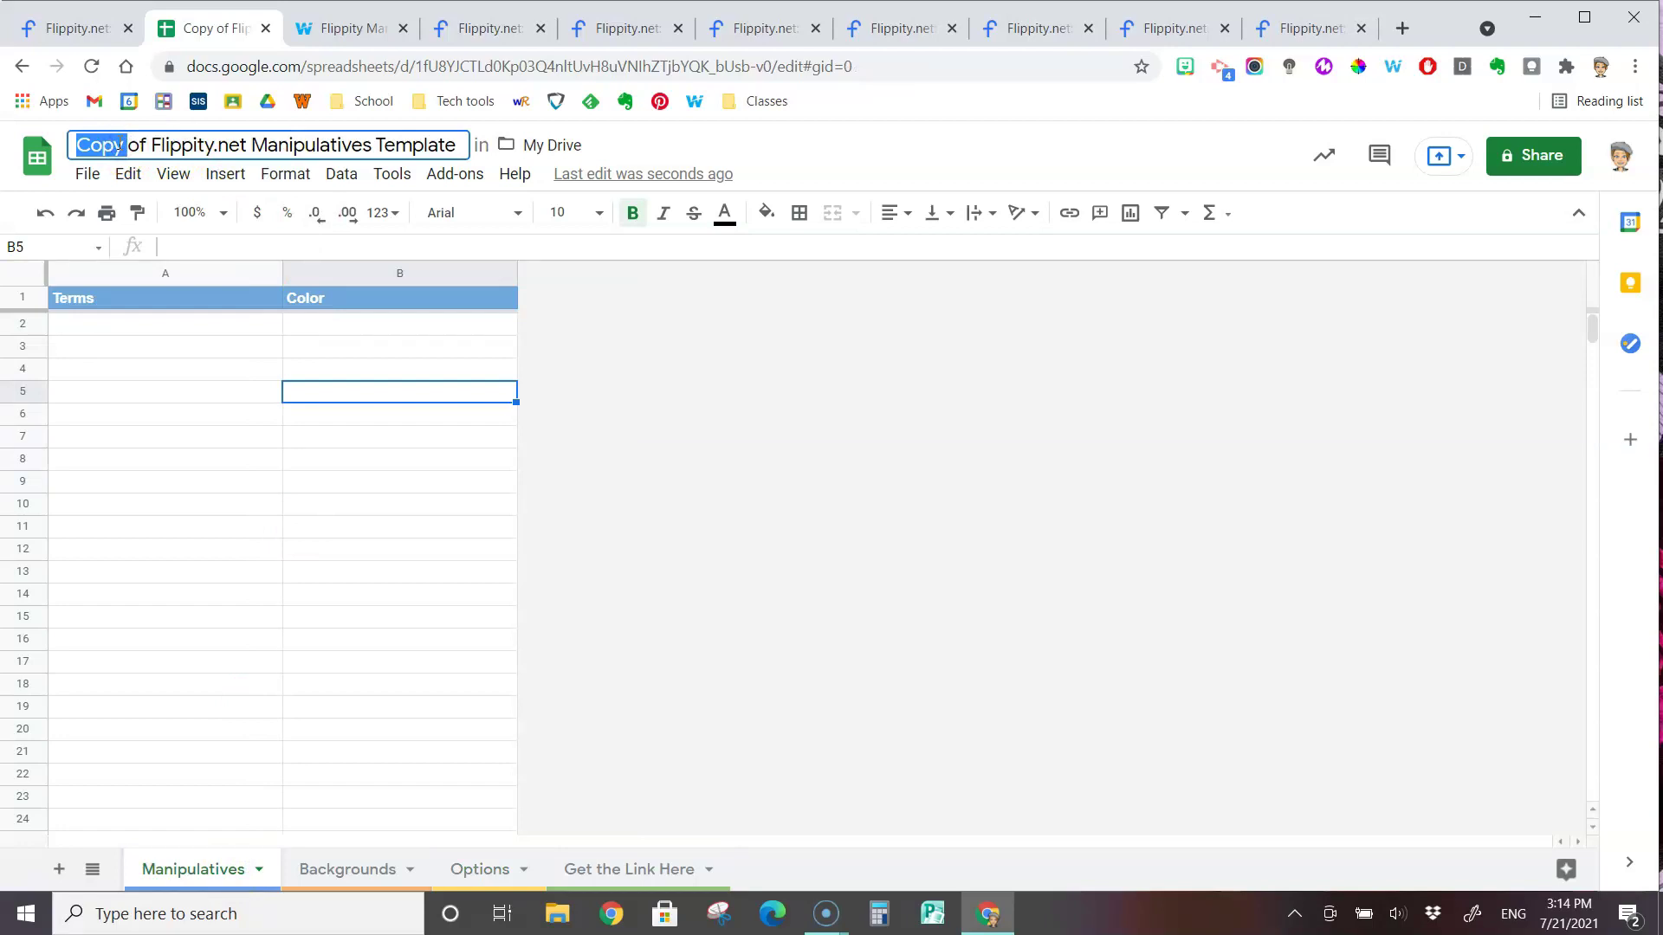
{"action": "left_click", "coordinate": [253, 871]}
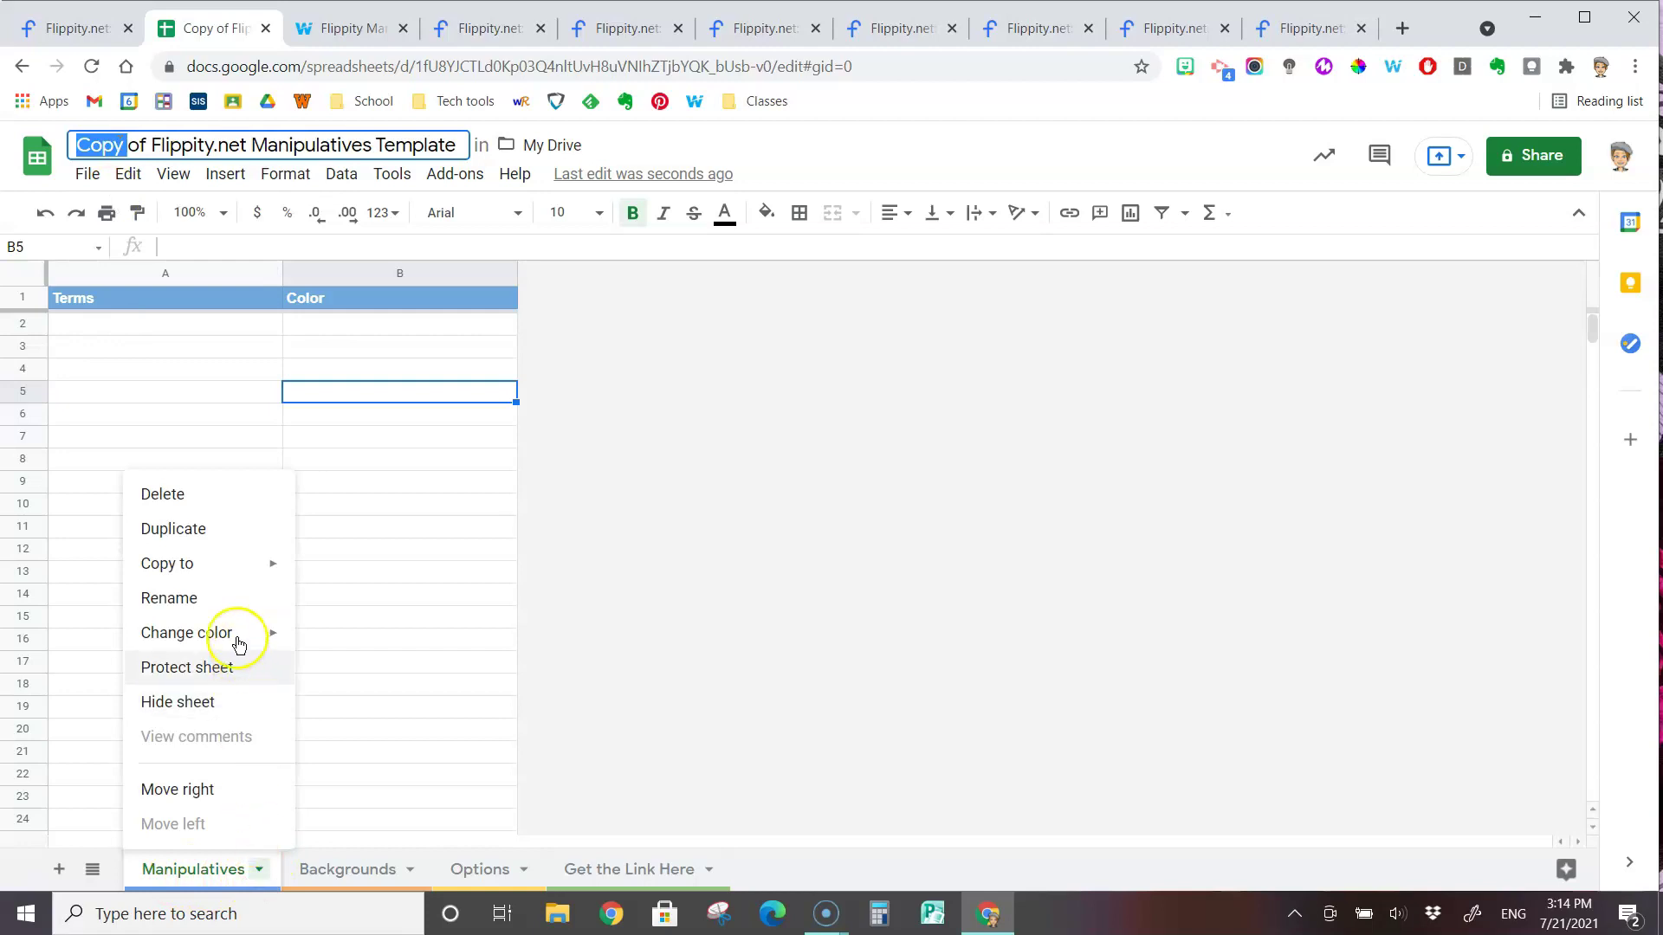
{"action": "left_click", "coordinate": [223, 597]}
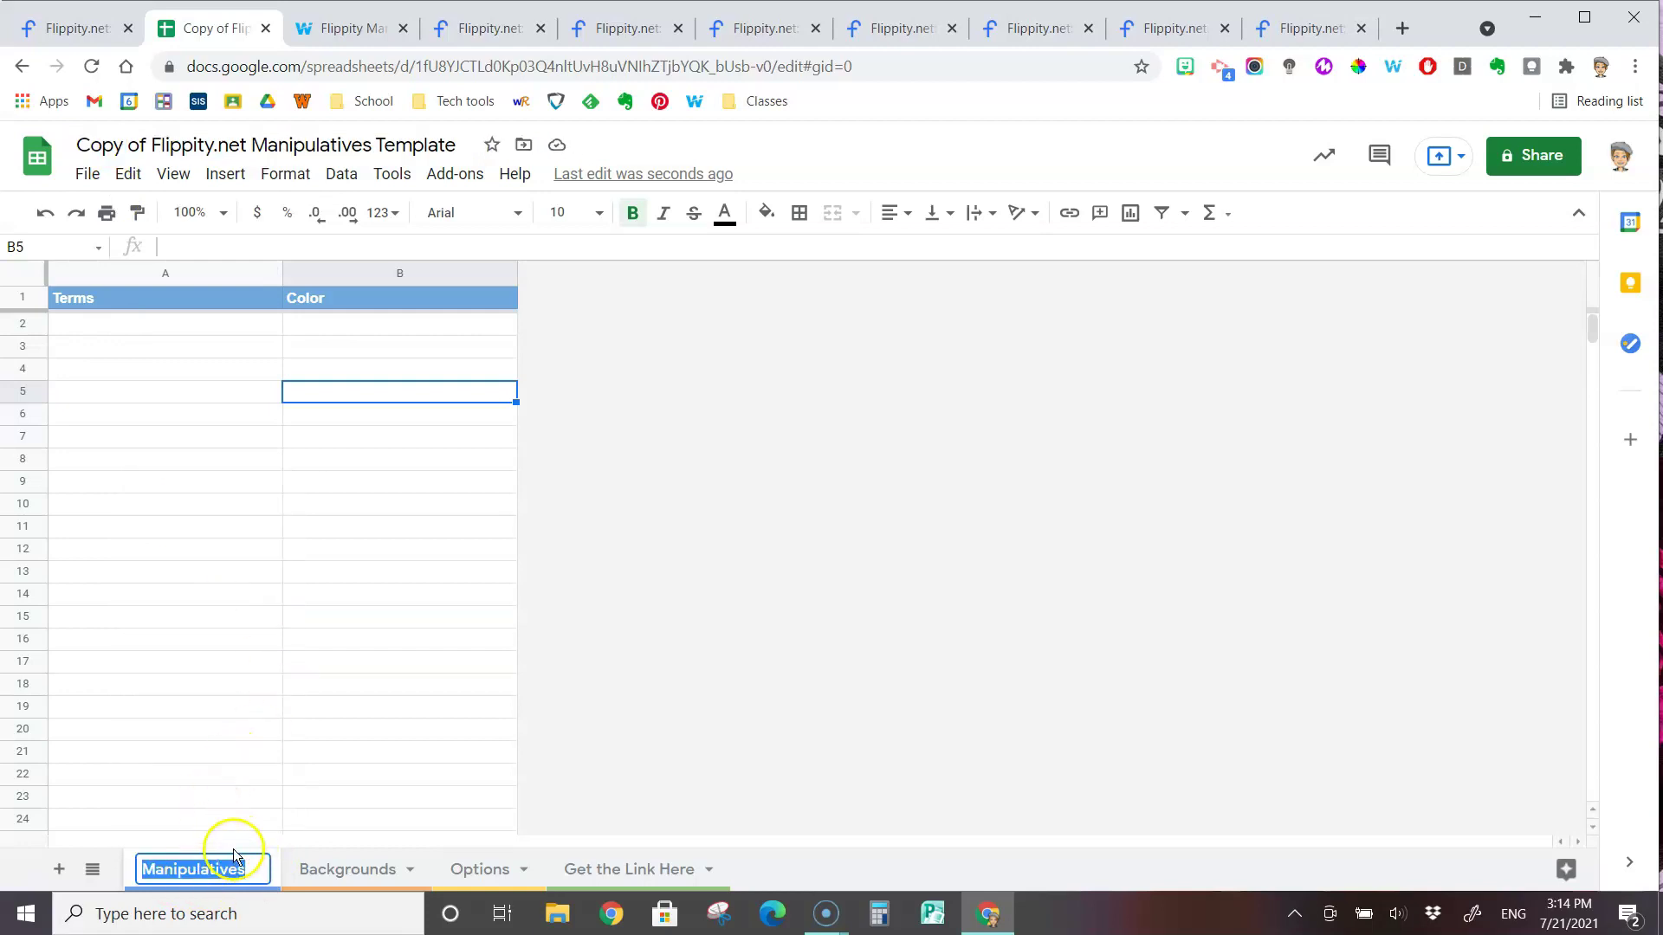
{"action": "left_click", "coordinate": [201, 748]}
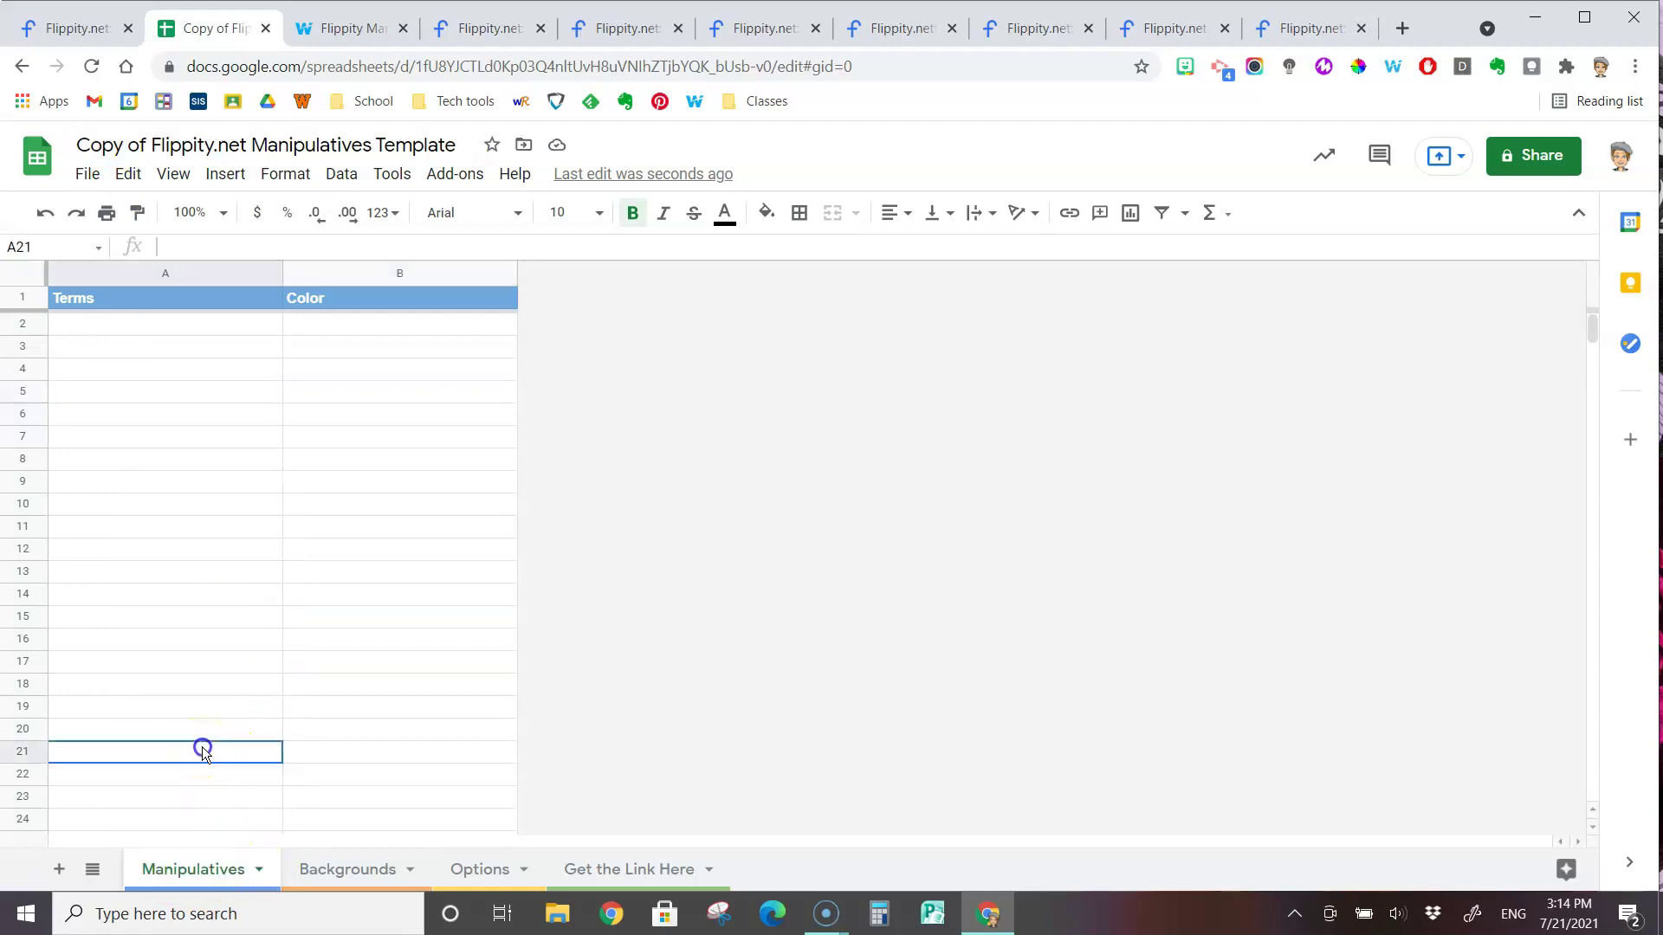
Step: Publish the entire document to the web as a web page and close the publishing dialog
{"action": "left_click", "coordinate": [88, 176]}
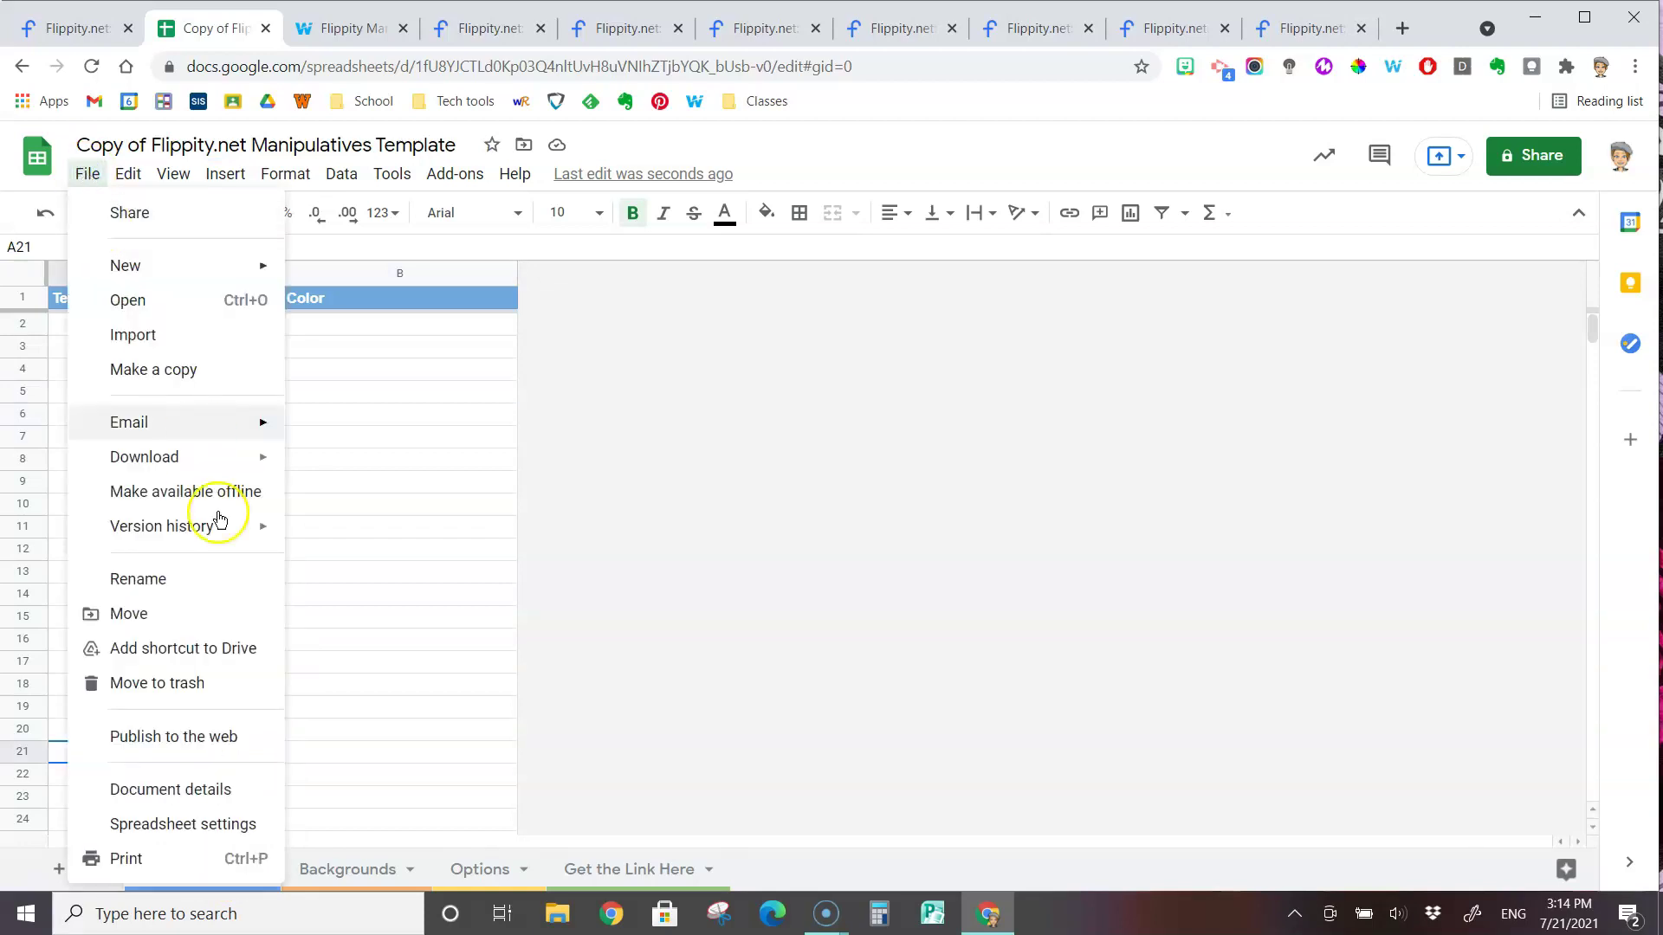
{"action": "left_click", "coordinate": [232, 736]}
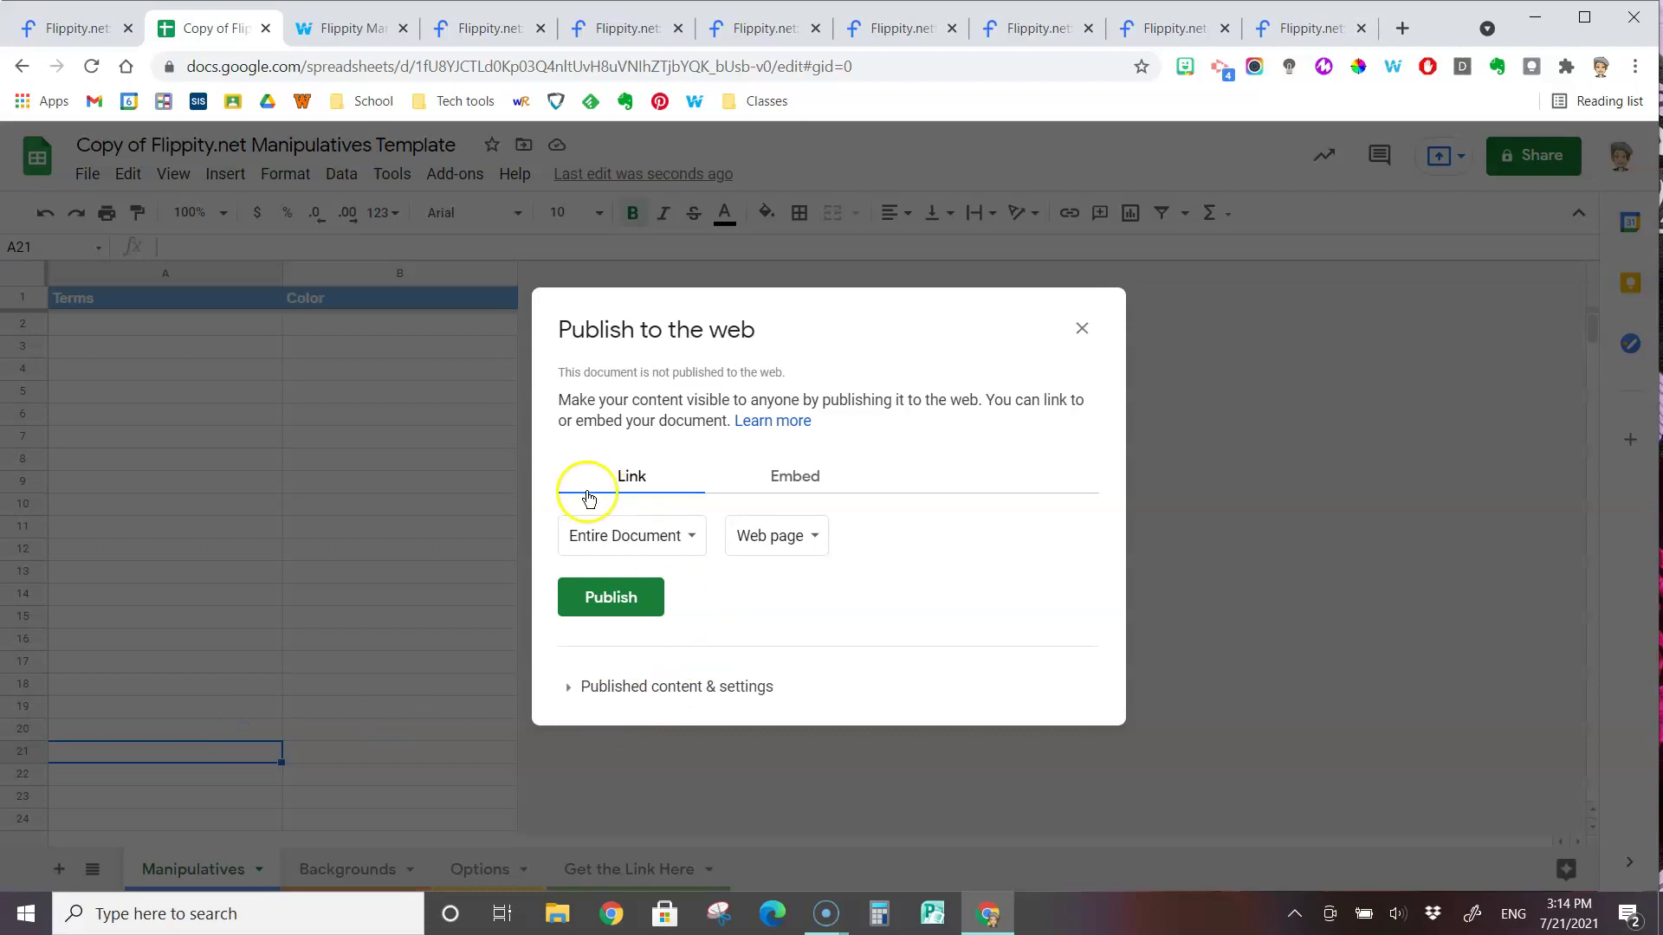
{"action": "left_click", "coordinate": [603, 606]}
{"action": "left_click", "coordinate": [927, 182]}
{"action": "left_click", "coordinate": [856, 525]}
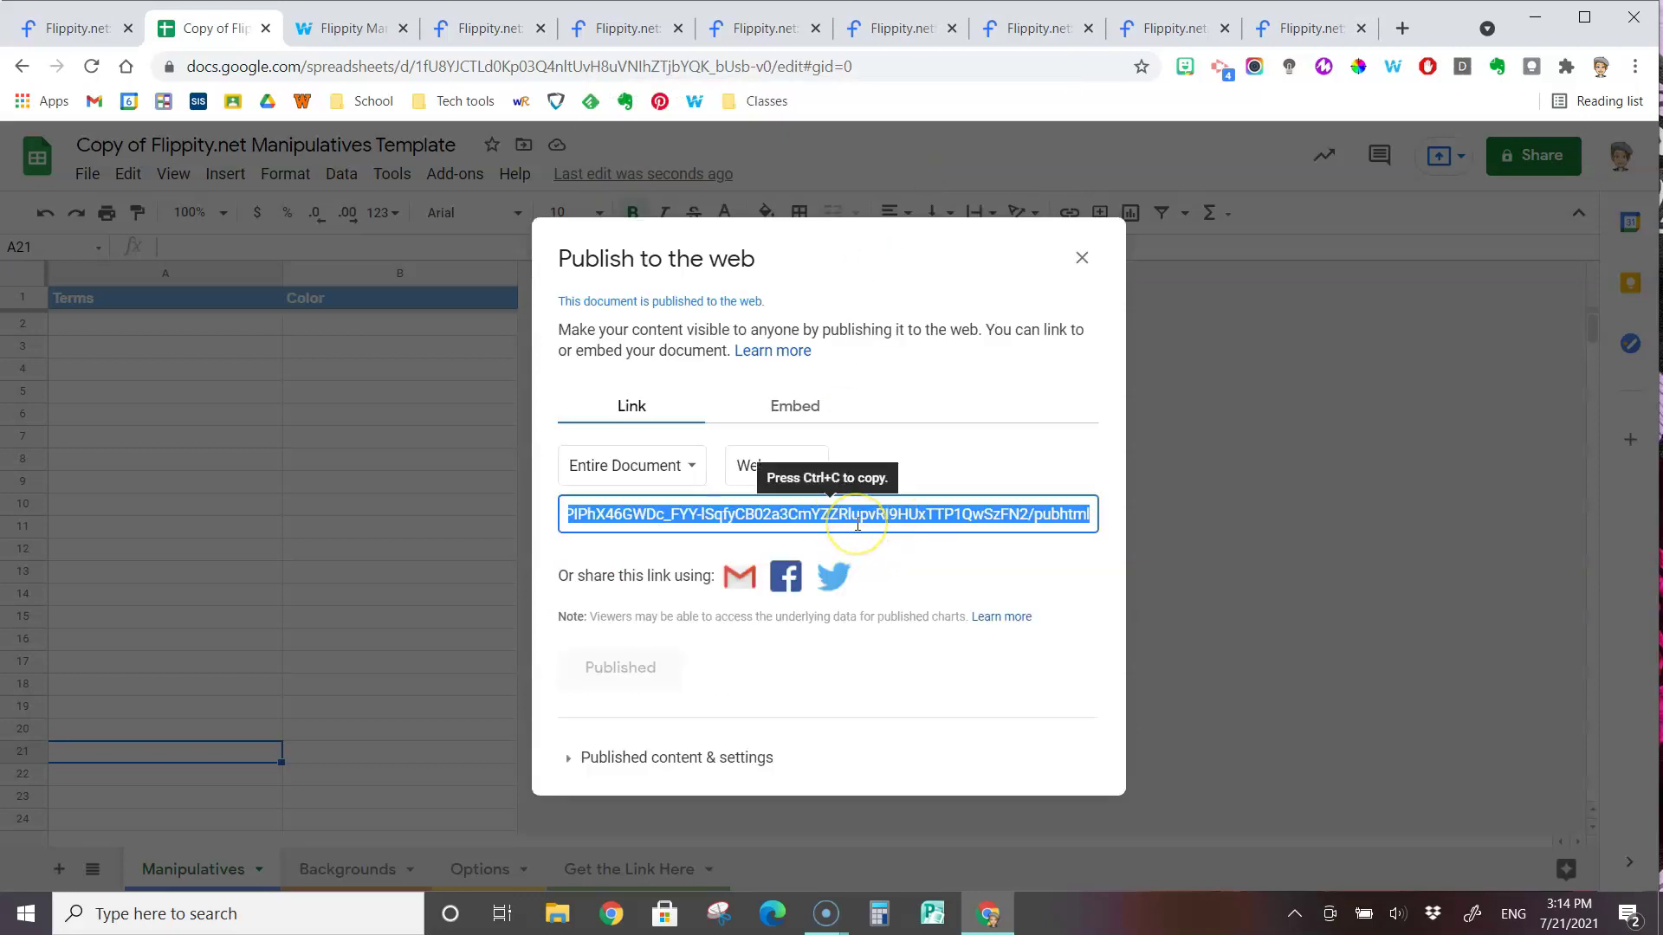
{"action": "left_click", "coordinate": [1081, 257]}
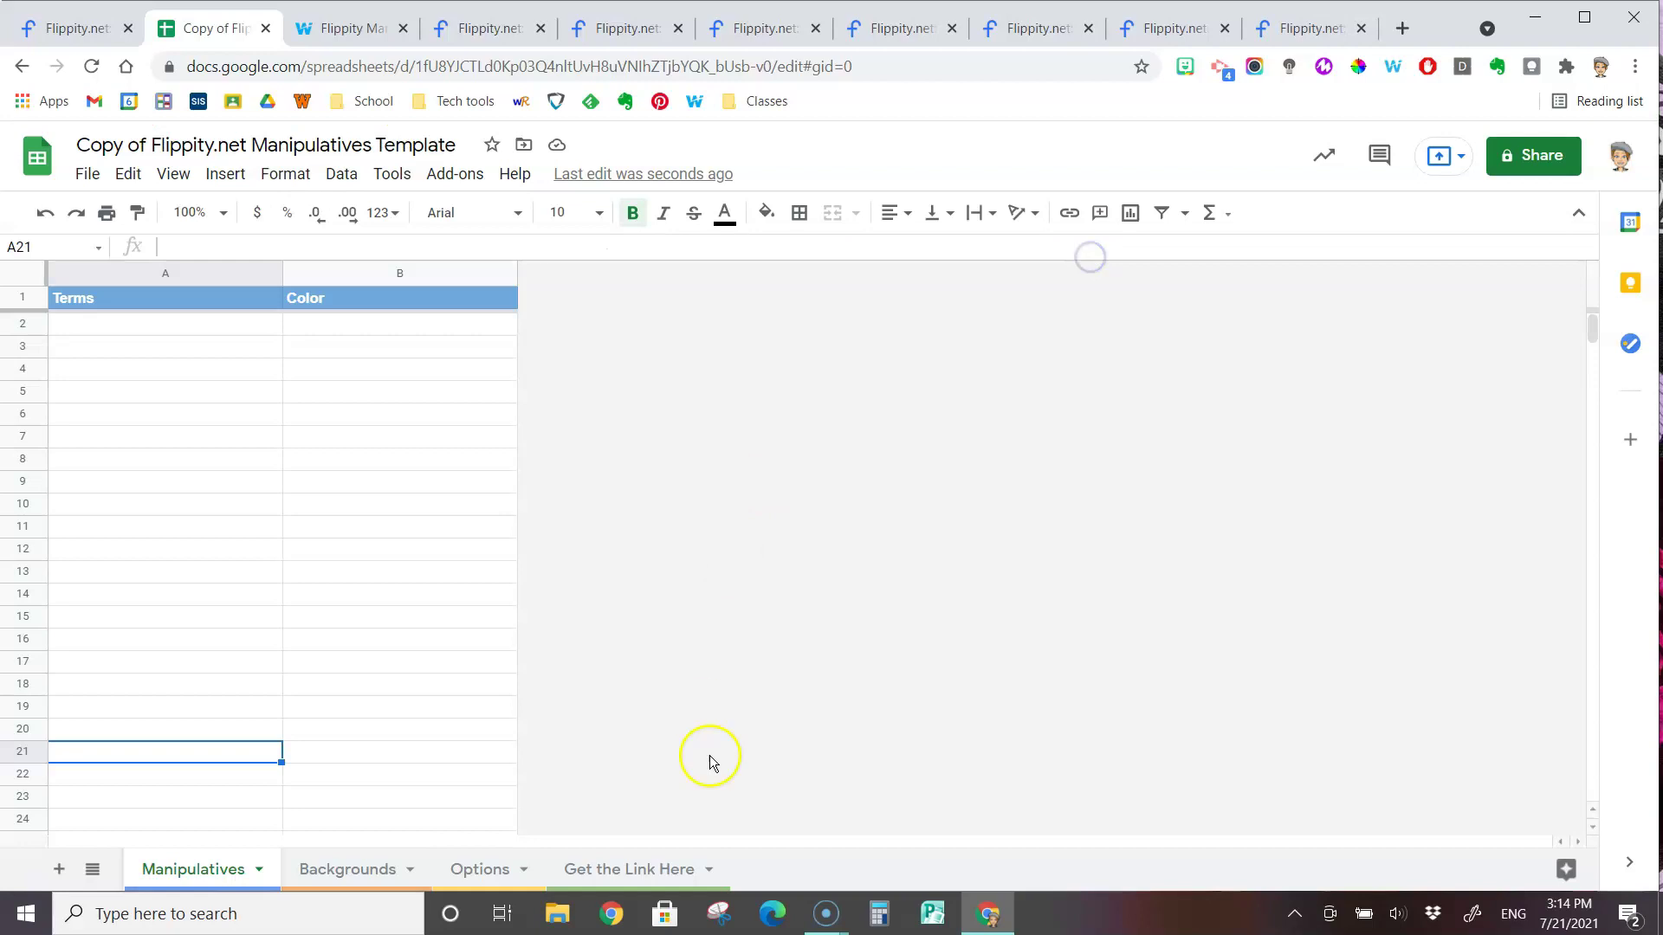
Step: Open the Flippity Manipulatives link in cell A2 of the Get the Link Here sheet
{"action": "left_click", "coordinate": [677, 873]}
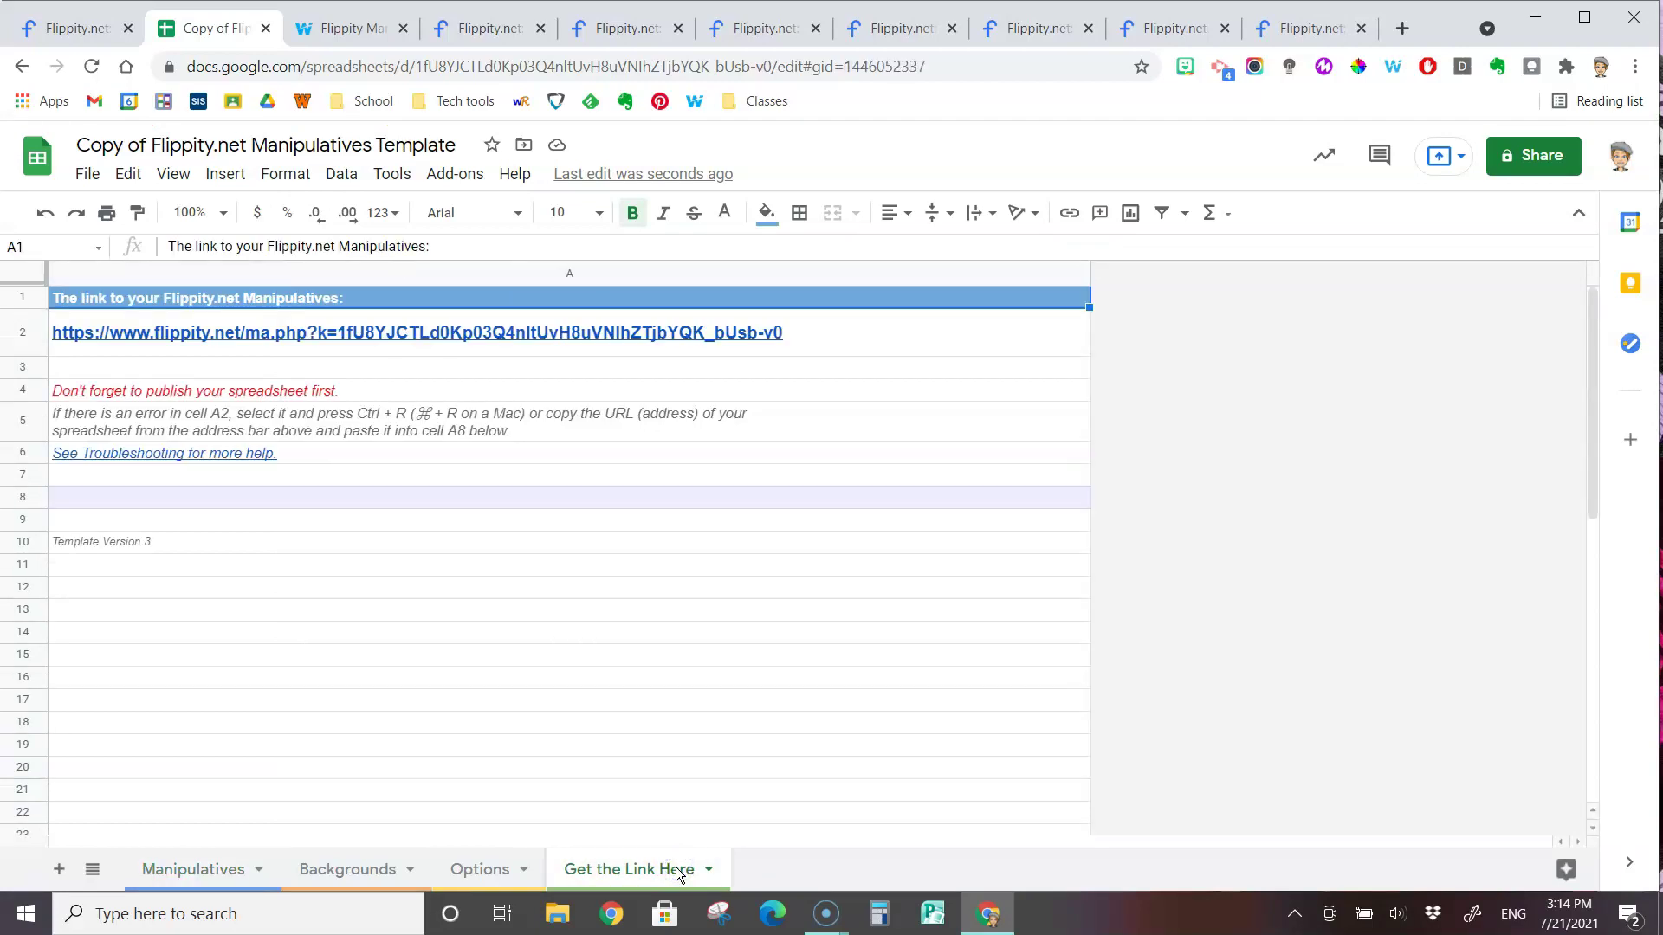
{"action": "left_click", "coordinate": [203, 333]}
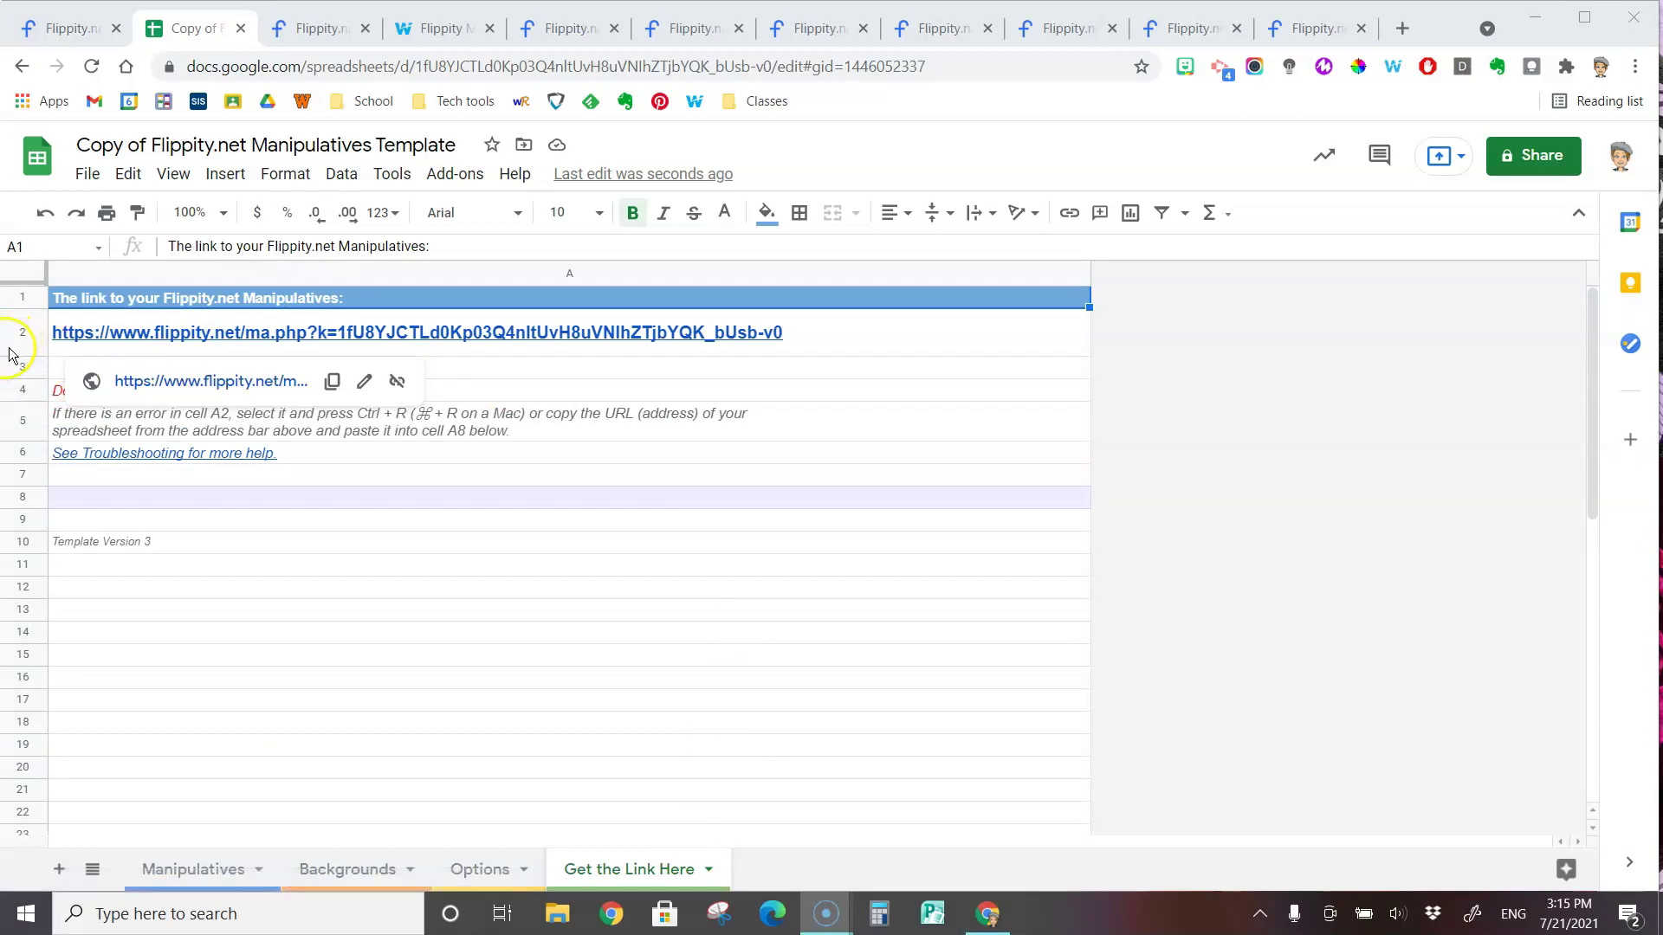
Step: Revisit the Manipulatives sheet and the link on the Get the Link Here sheet, and return to the Flippity home page
{"action": "left_click", "coordinate": [222, 866]}
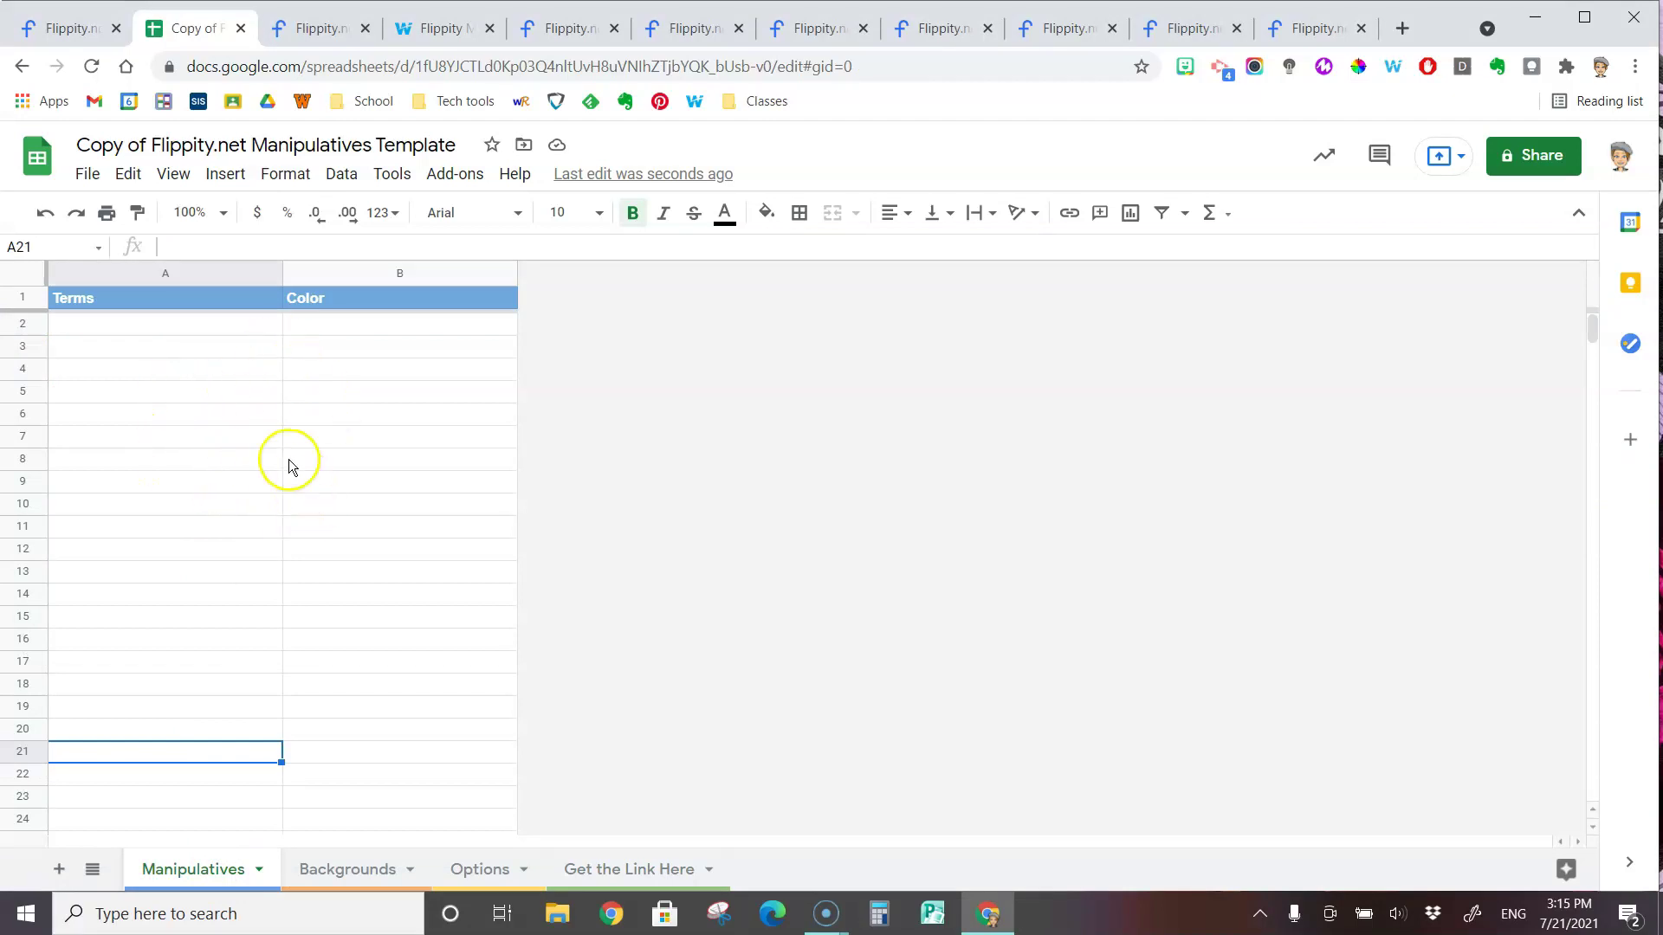
{"action": "left_click", "coordinate": [656, 881]}
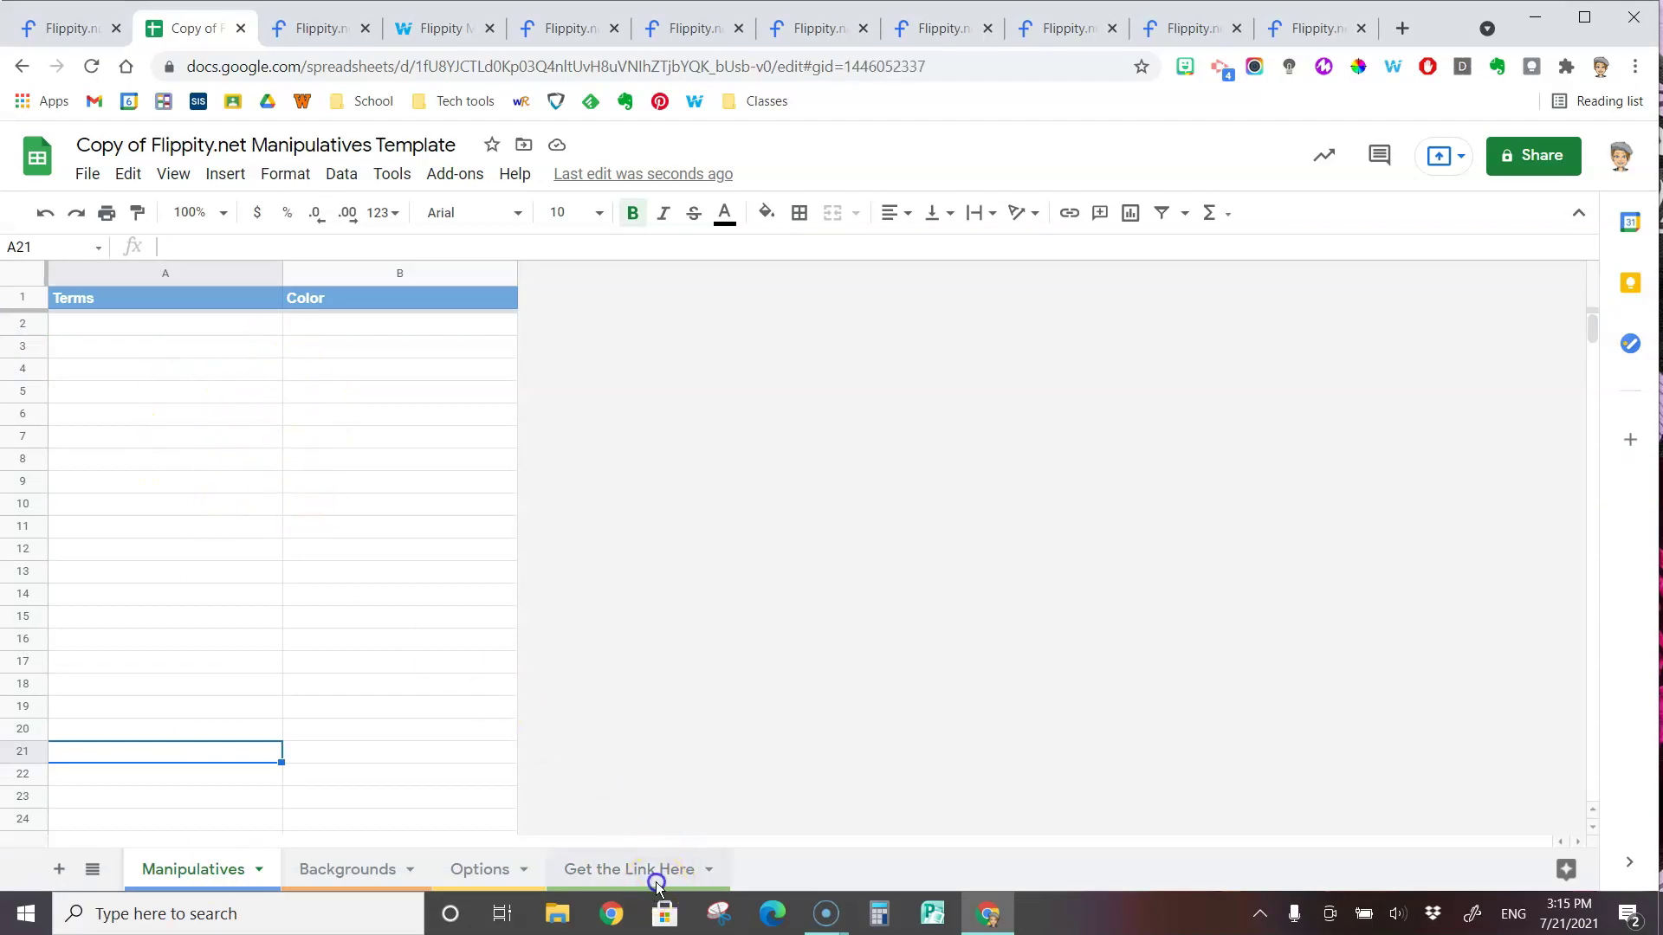
{"action": "mouse_move", "coordinate": [227, 339]}
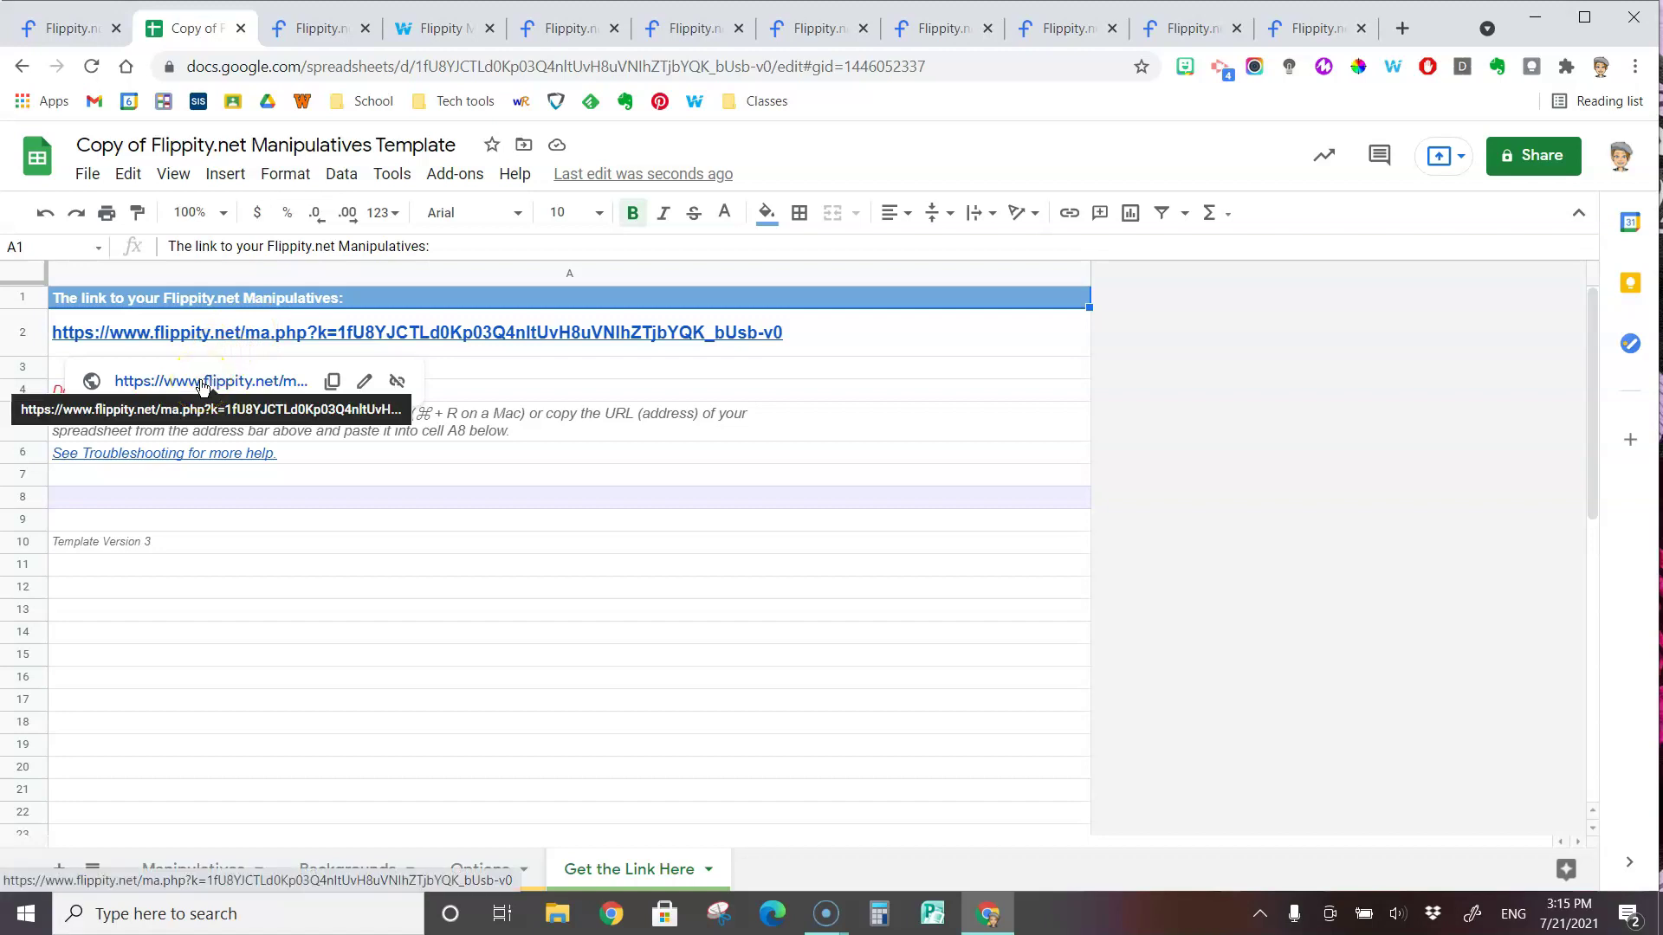
{"action": "left_click", "coordinate": [69, 26]}
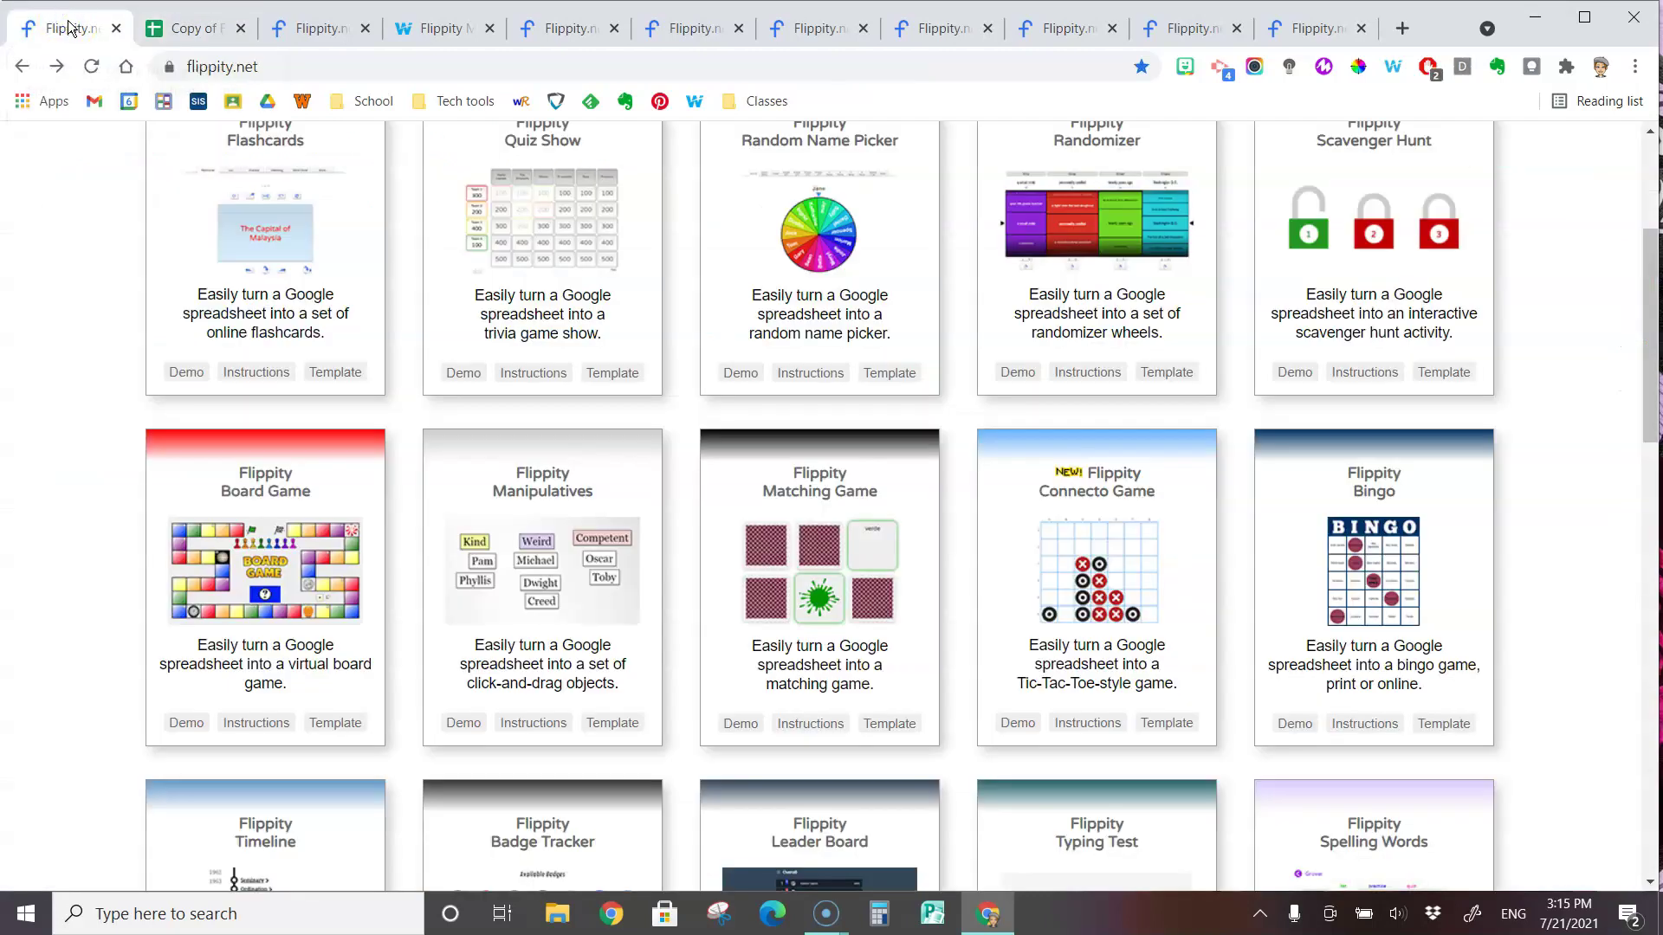